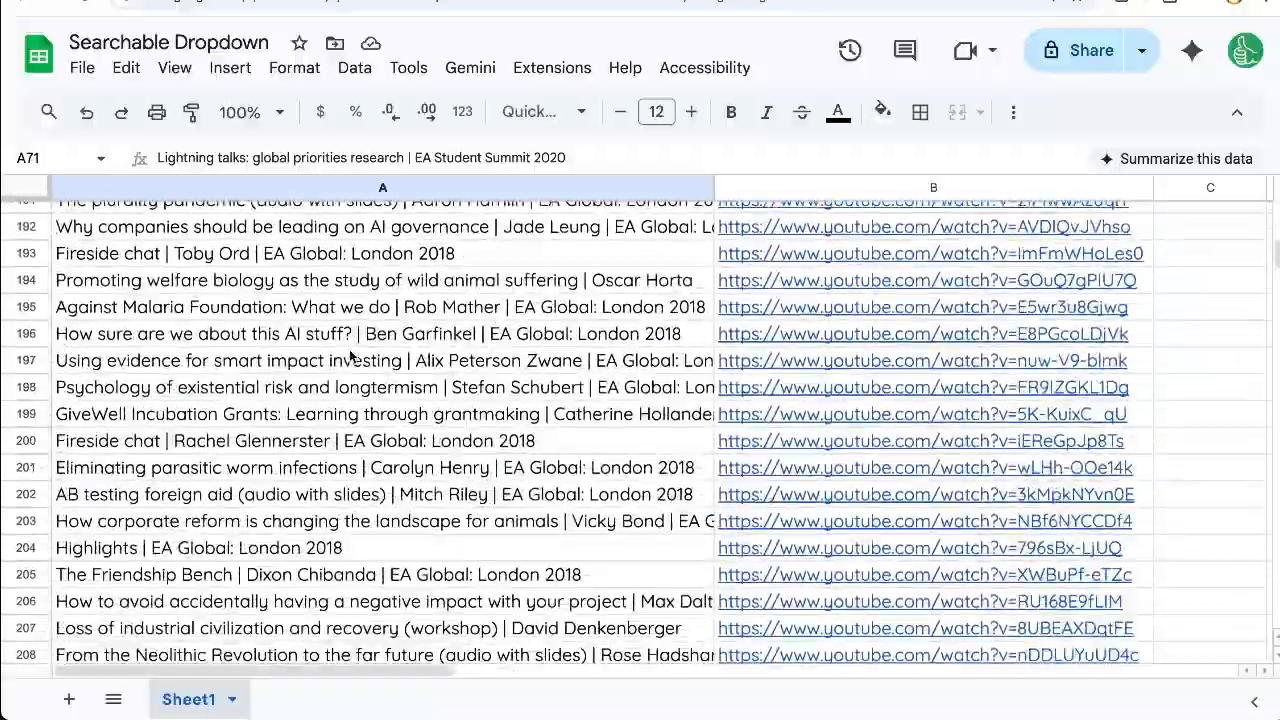
Look through the long list of video titles and URLs.
scroll(350, 355, down, 10)
scroll(350, 355, down, 20)
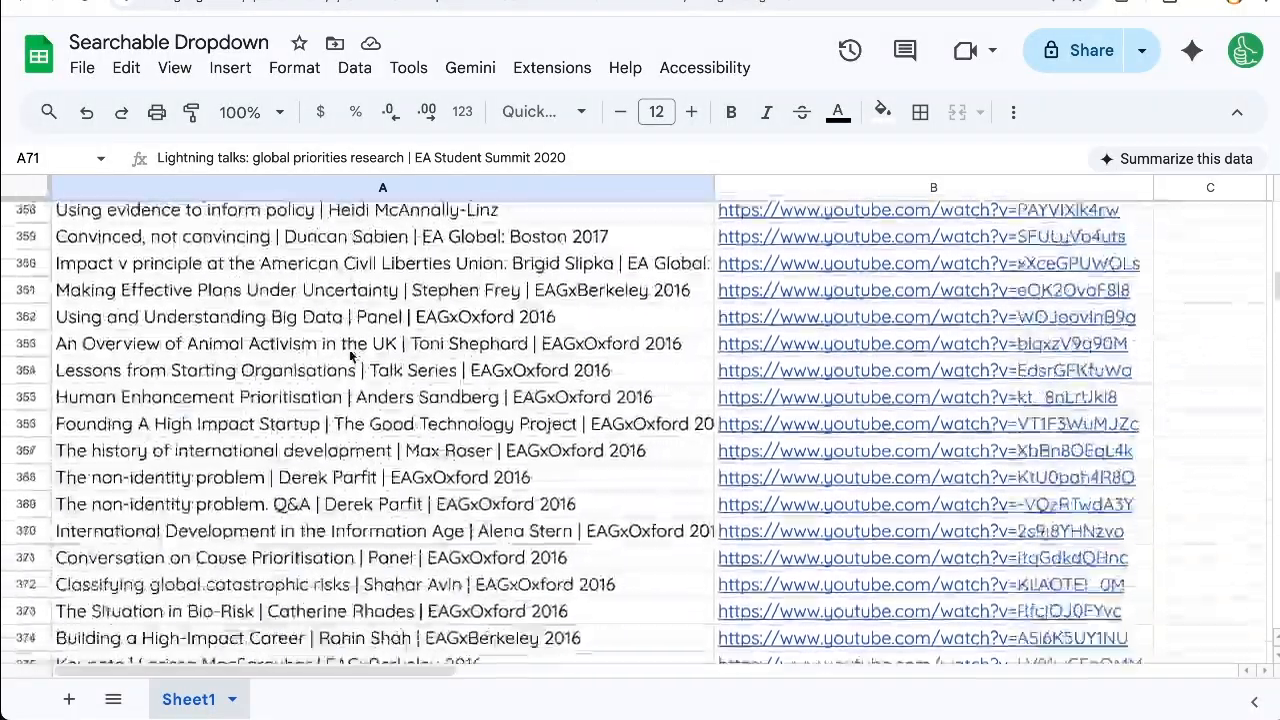
scroll(322, 476, down, 20)
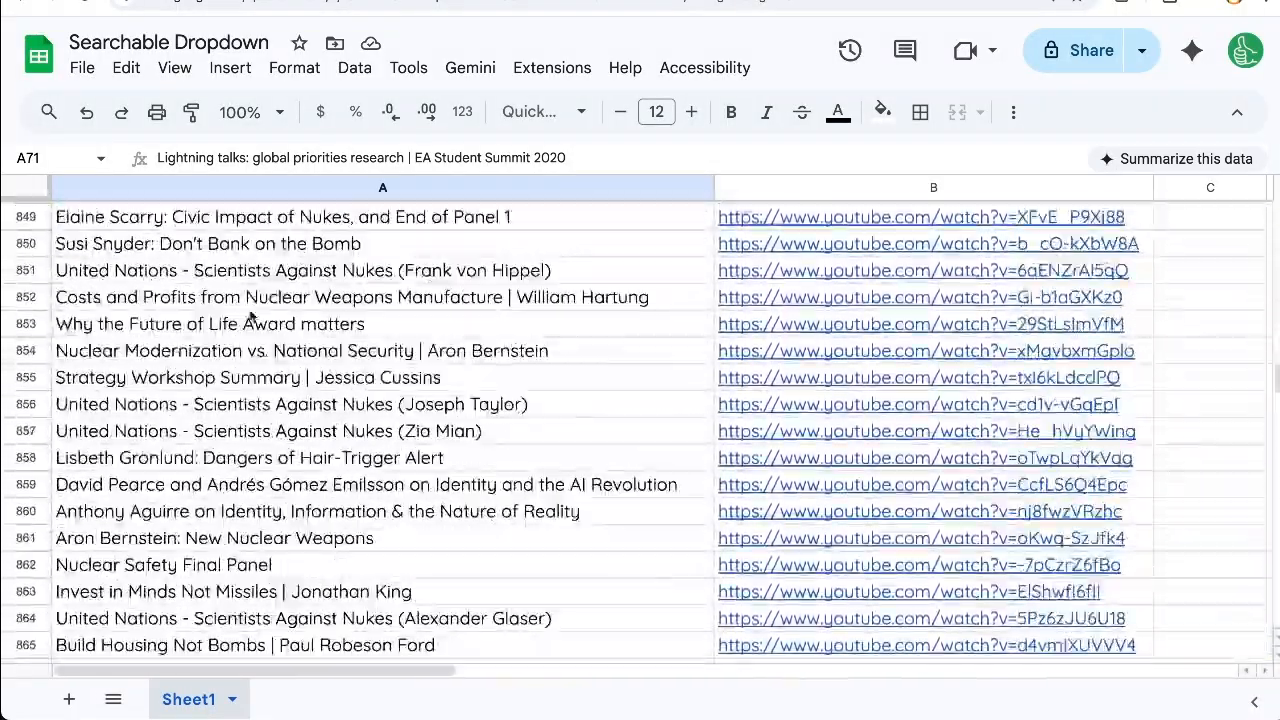
drag(290, 270, 257, 500)
scroll(257, 502, down, 20)
Try to find titles by entering "Fireside" and "Fish" in the first empty cell below the title list, then discard the entry.
click(257, 500)
key(ctrl+Down)
key(Down)
text(Fireside)
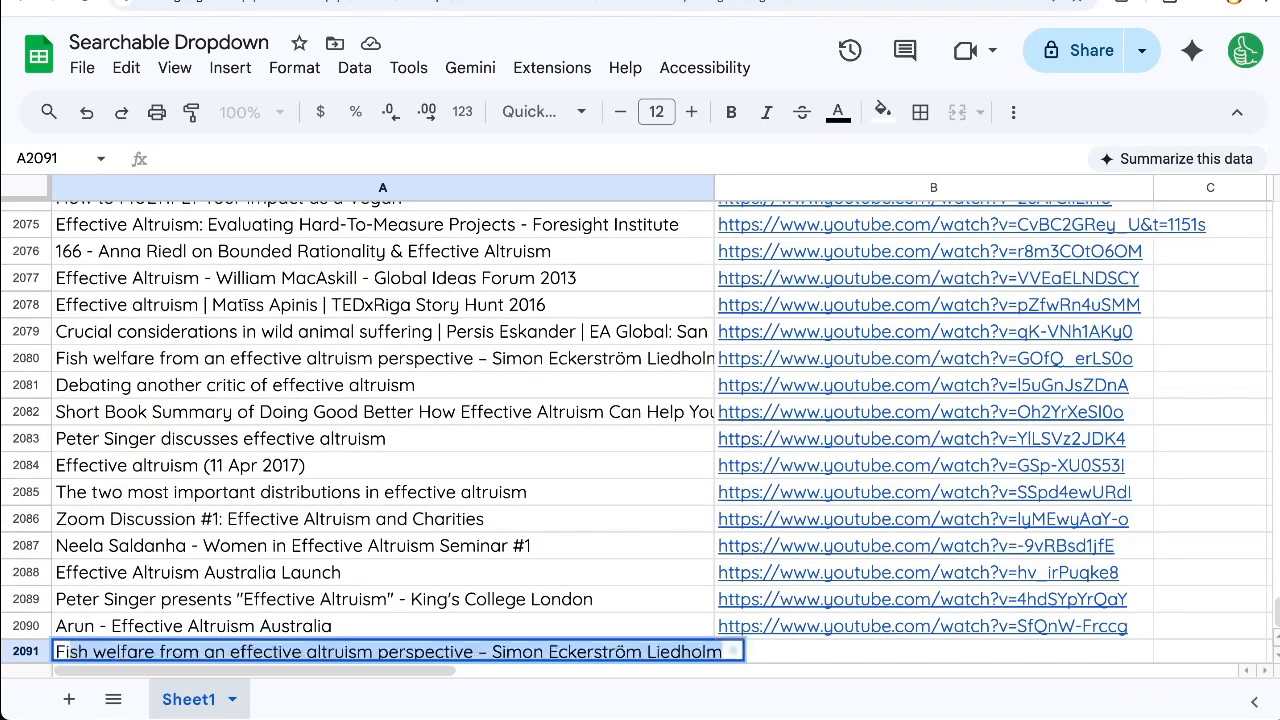
key(BackSpace)
key(BackSpace)
key(BackSpace)
key(BackSpace)
key(BackSpace)
text(e)
key(BackSpace)
key(BackSpace)
text(sh)
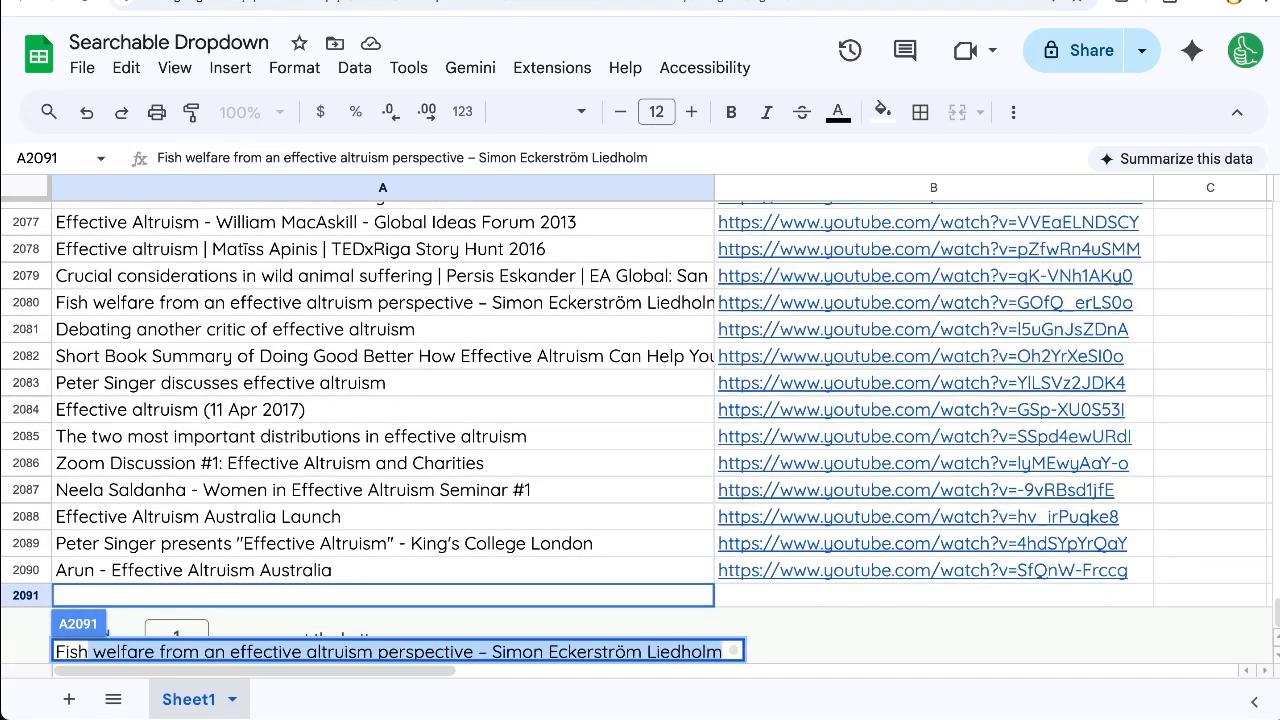
key(Escape)
Search the sheet for "Firesid", select the first matching title, and close the search.
click(320, 366)
key(ctrl+f)
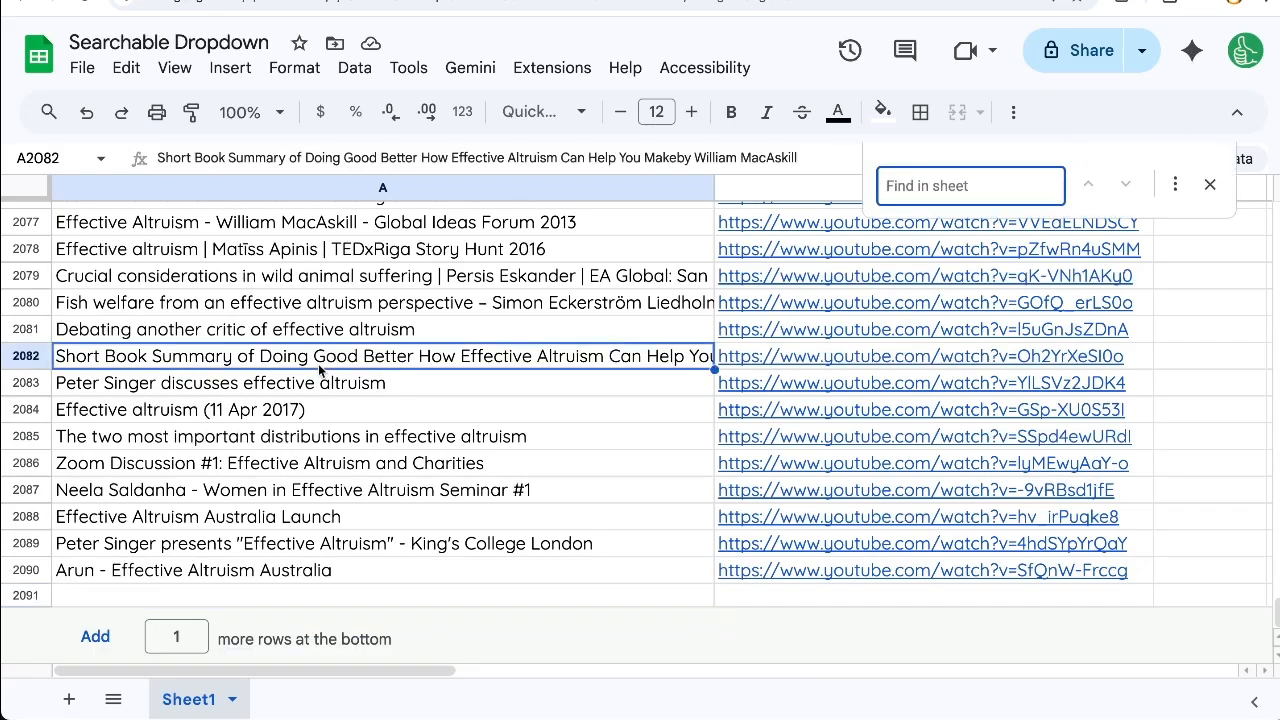
text(Firesid)
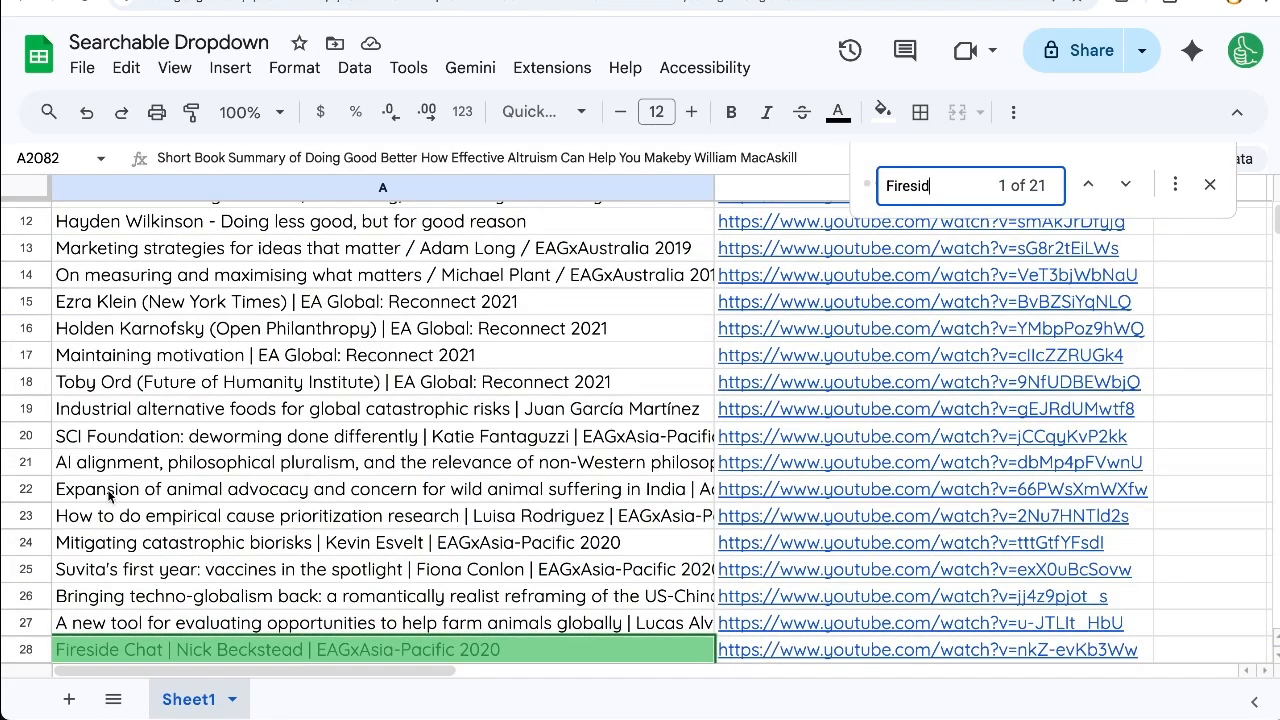
click(133, 647)
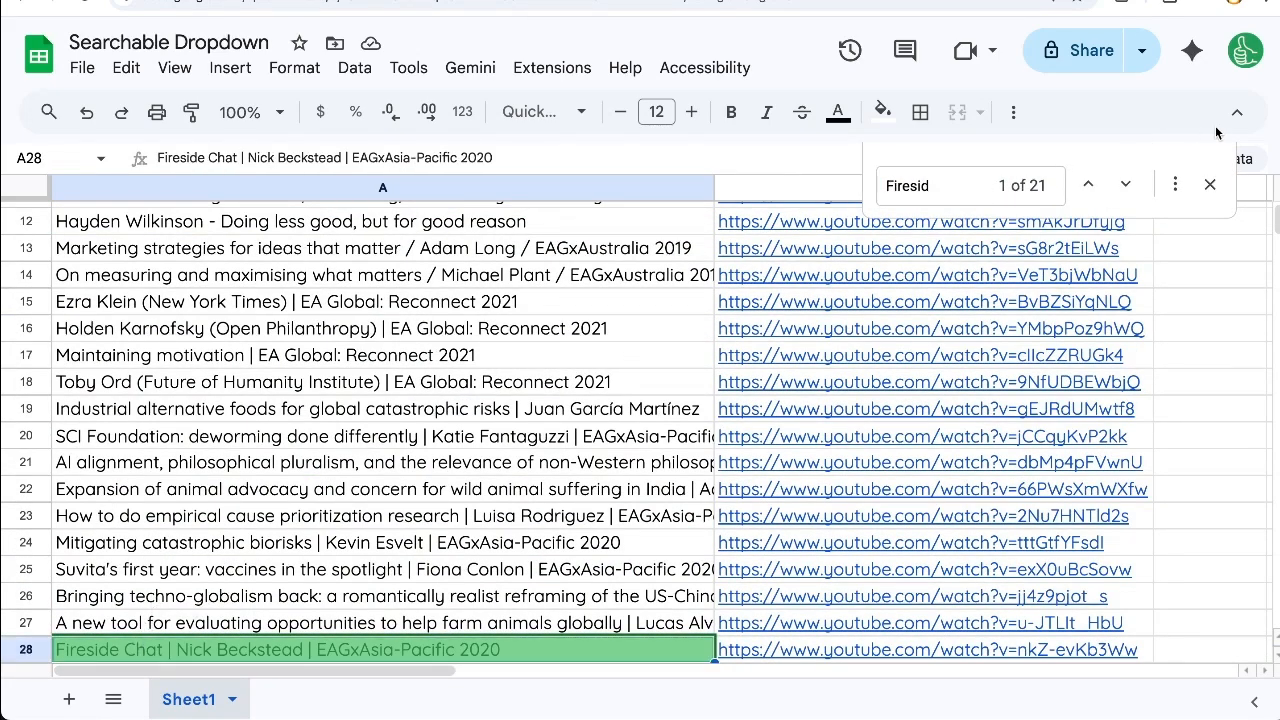
click(1210, 184)
click(694, 328)
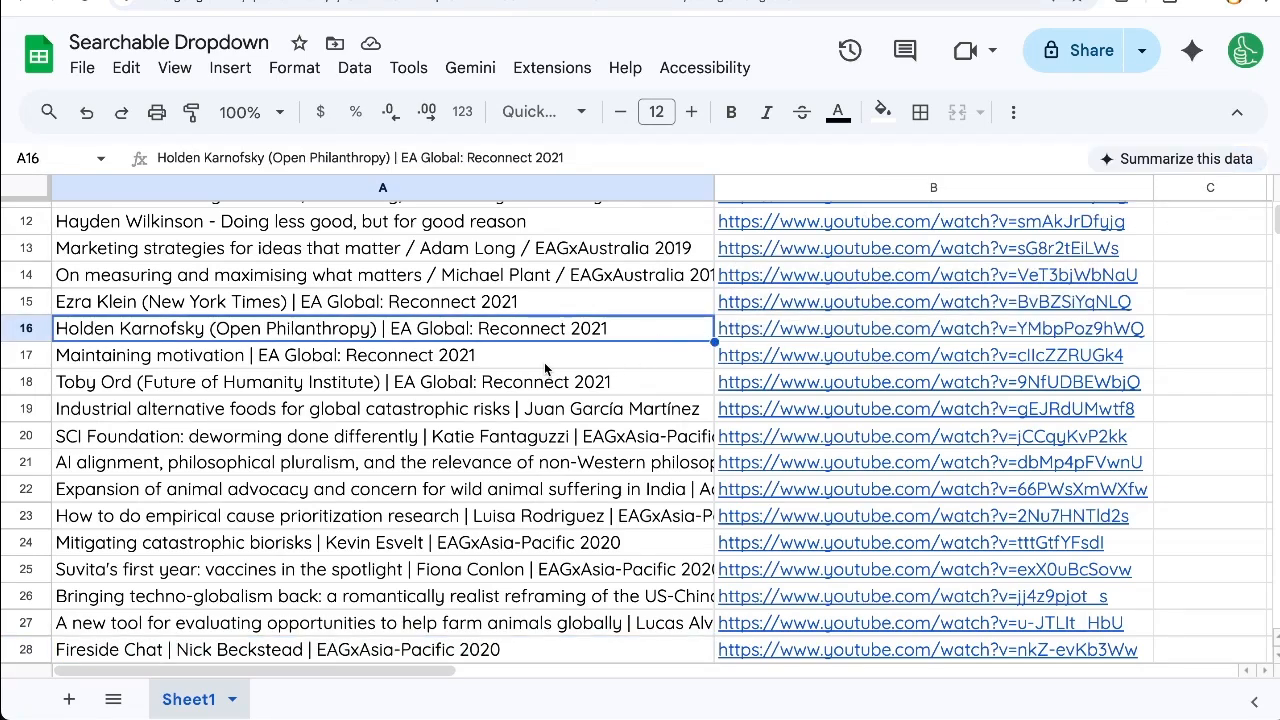
Search the sheet for "Fish" and close the search.
key(ctrl+f)
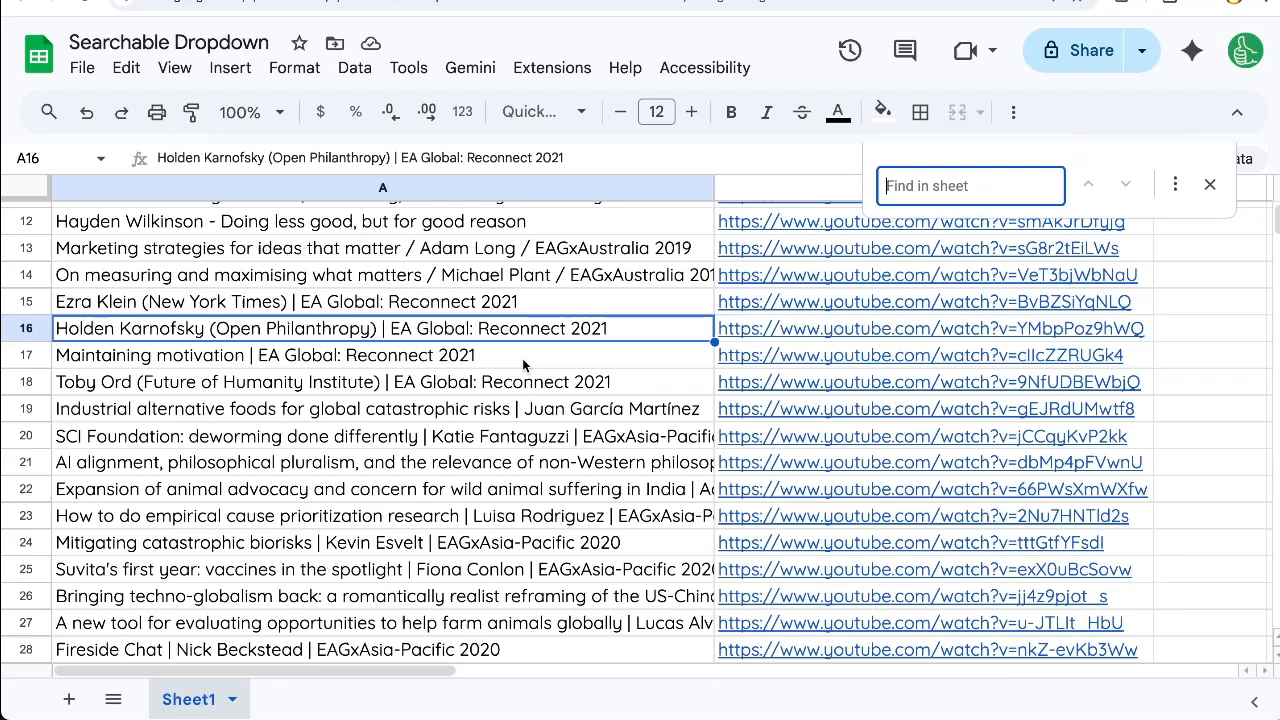
text(Fish)
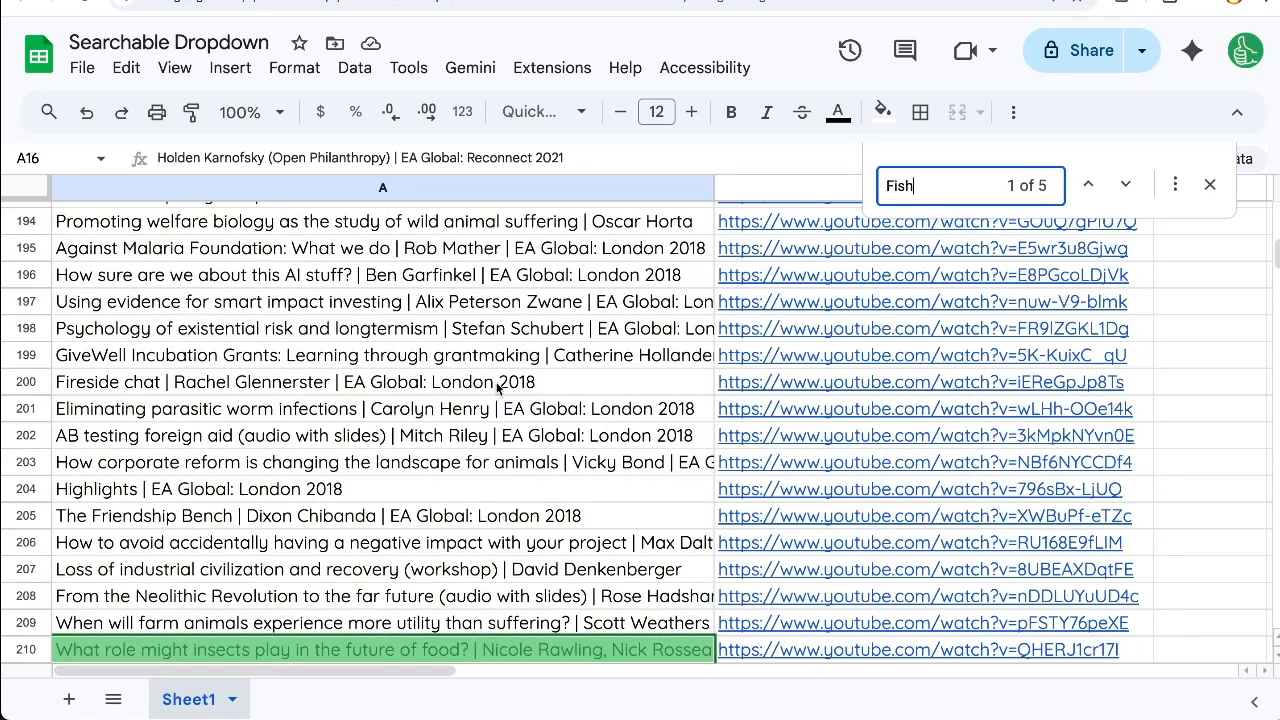
key(Escape)
click(446, 336)
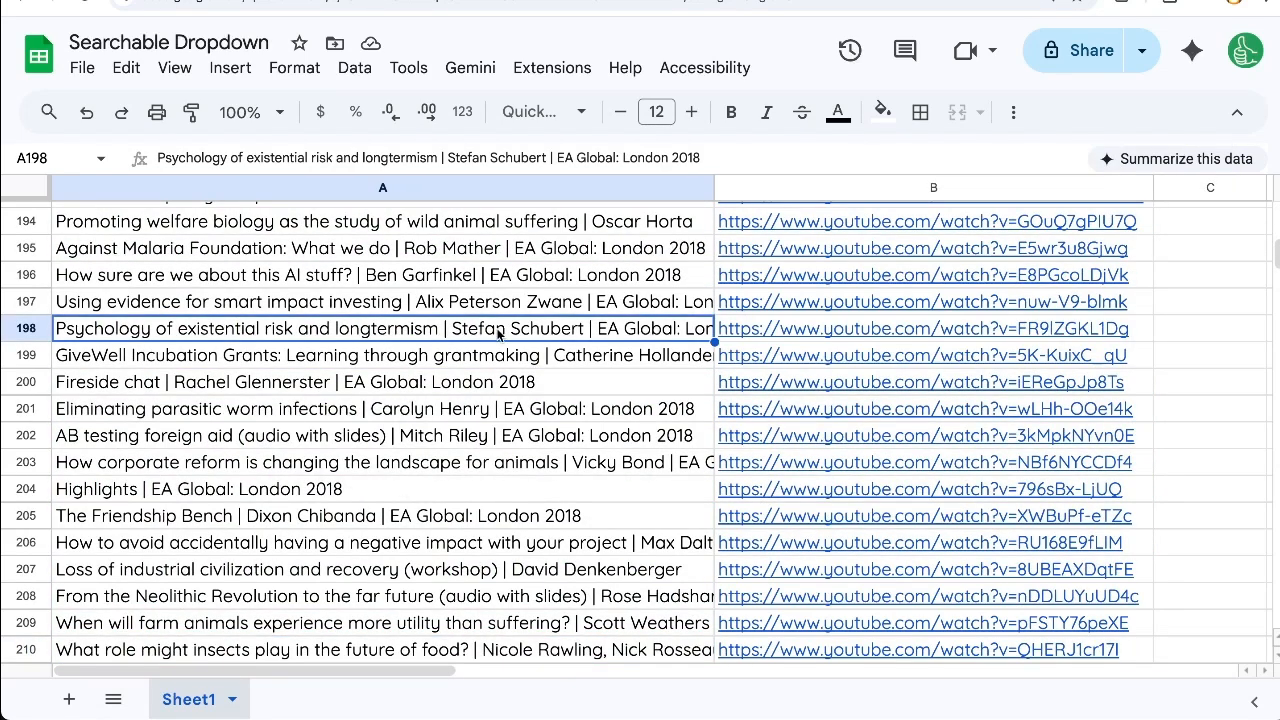
Search the sheet for the speaker's surname from the title in A198 and go through the matches.
double_click(502, 340)
double_click(553, 328)
key(Escape)
key(ctrl+f)
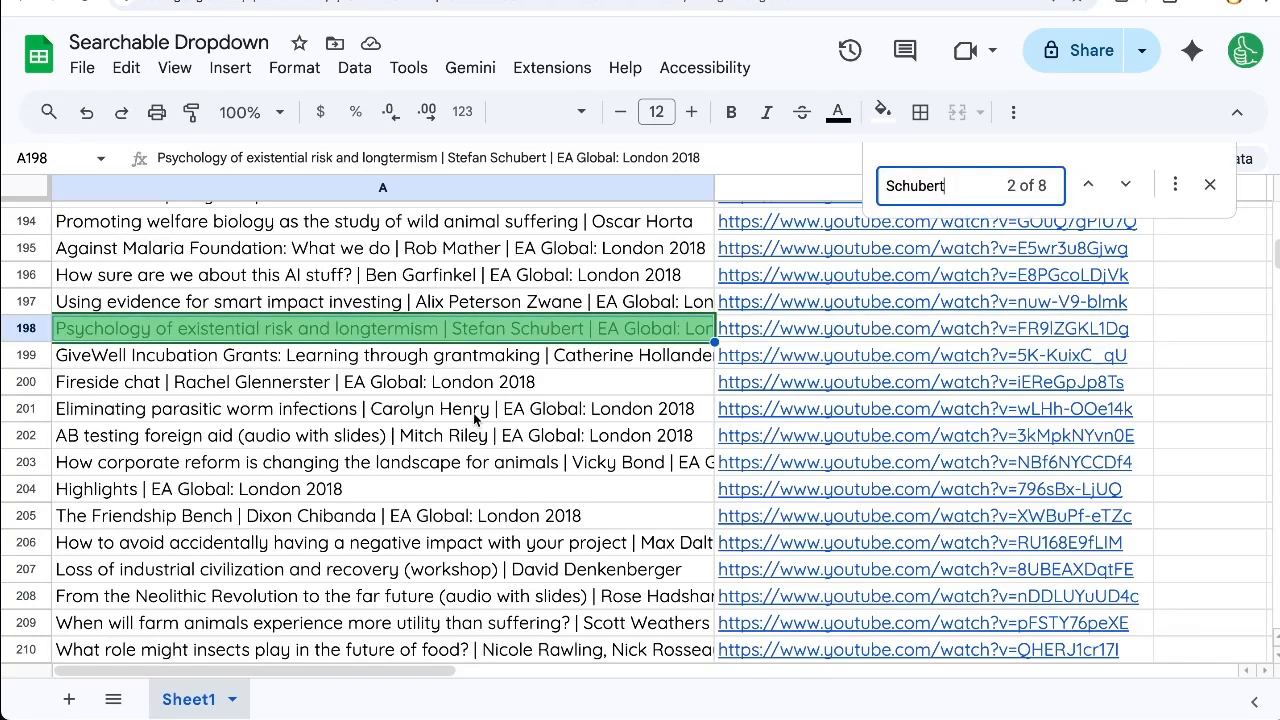
key(Return)
key(Return)
key(Return)
key(Return)
key(Escape)
Try to look up titles by entering the speaker's surname in empty cell A2 above the header, then discard the entry.
key(Up)
key(Up)
key(ctrl+Home)
key(Down)
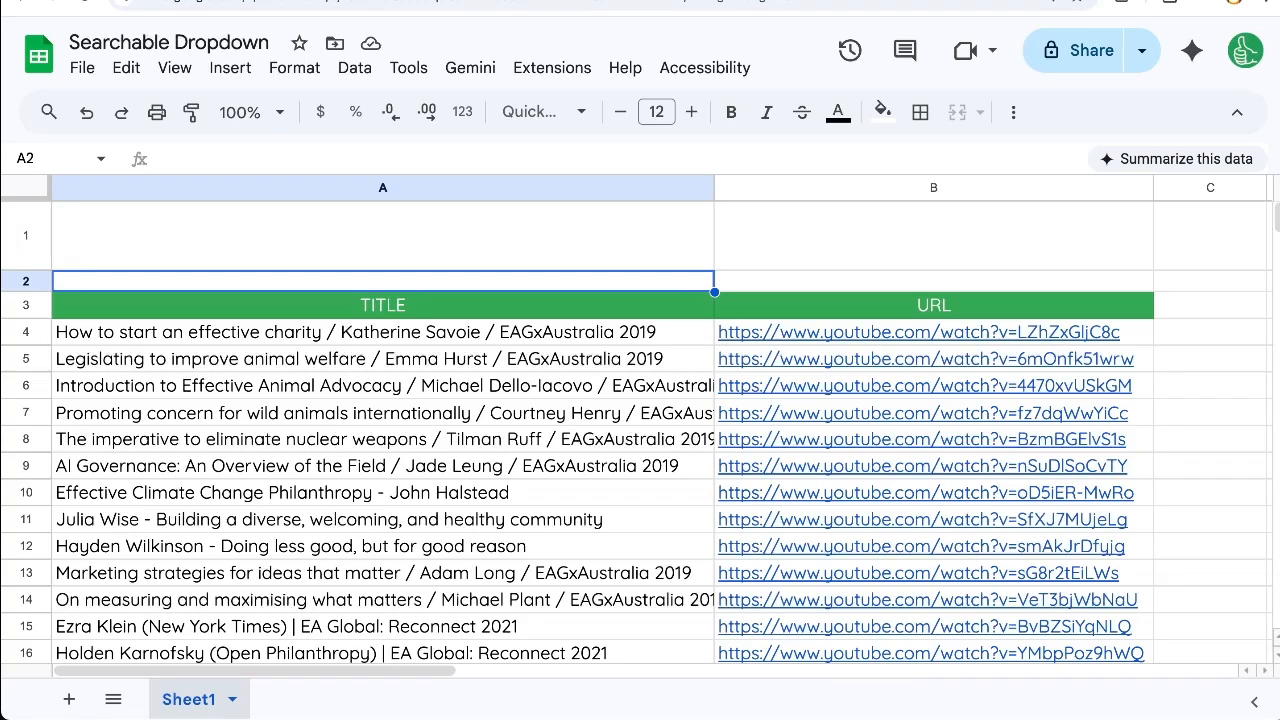
text(SChu)
key(BackSpace)
key(BackSpace)
key(BackSpace)
text(ch)
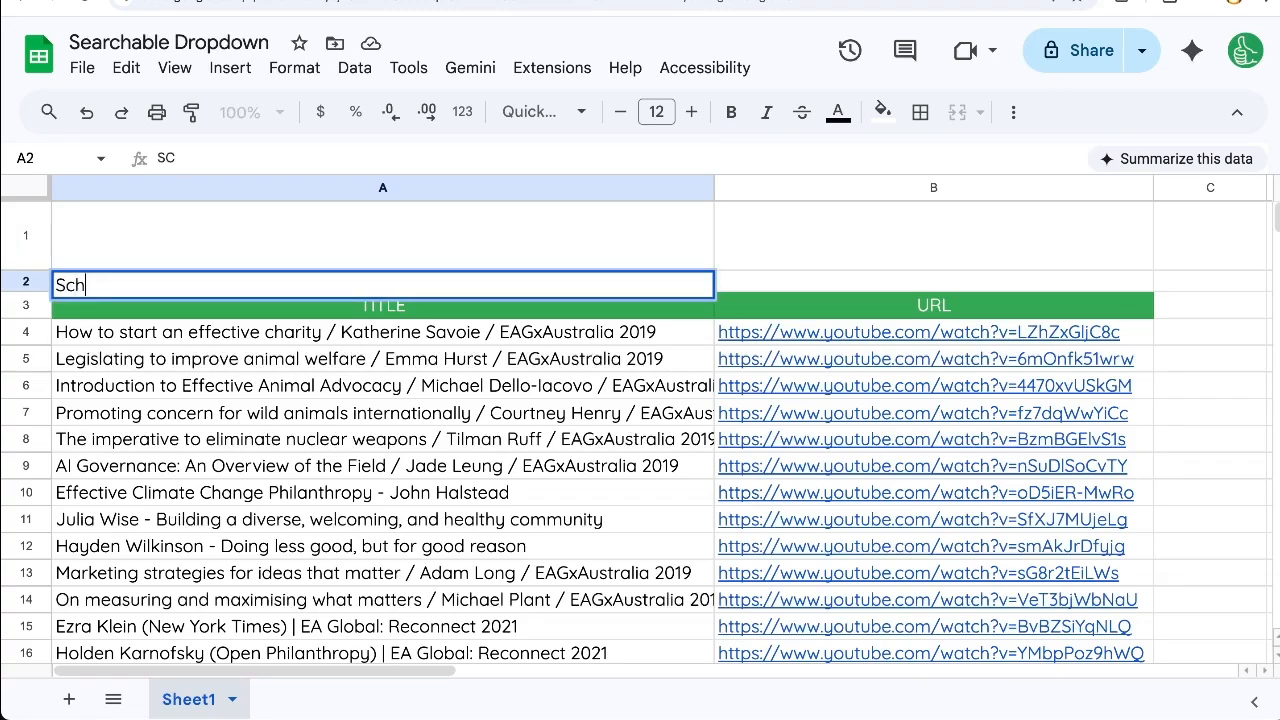
text(ubert)
key(Escape)
key(Down)
key(Up)
Add a dropdown to cell A1 that takes its options from the range A4:A.
click(382, 266)
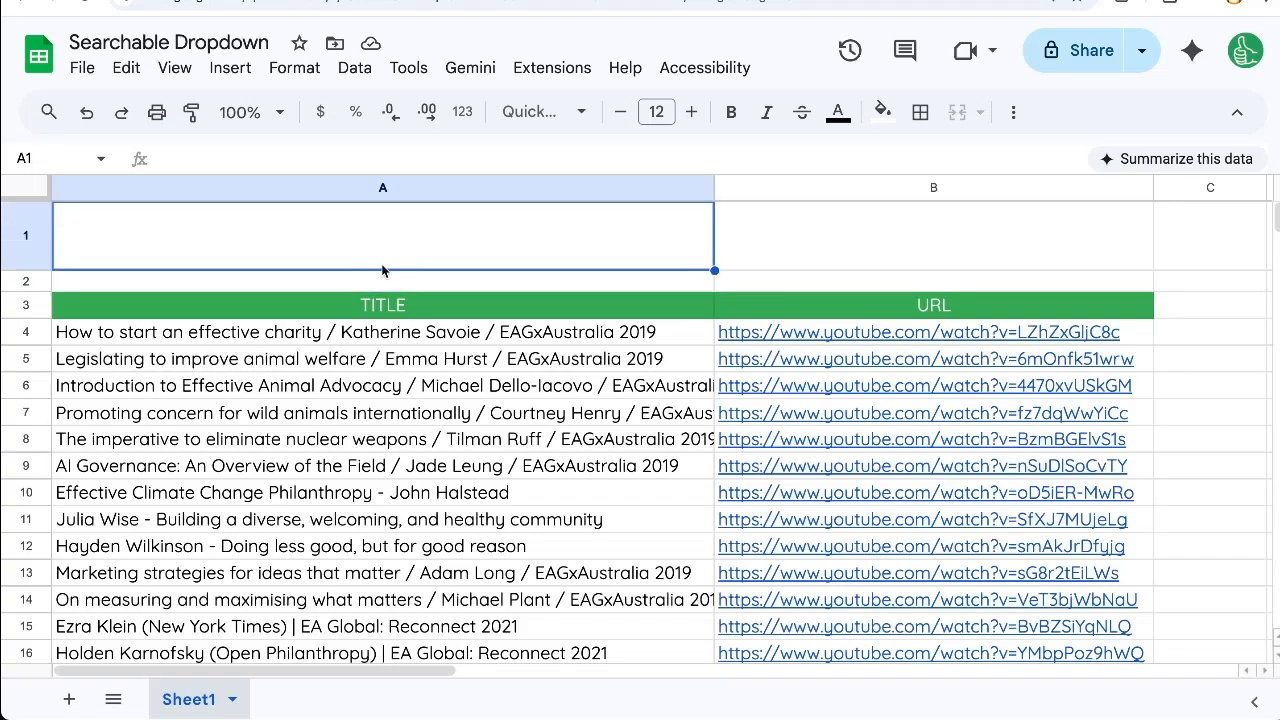
right_click(299, 235)
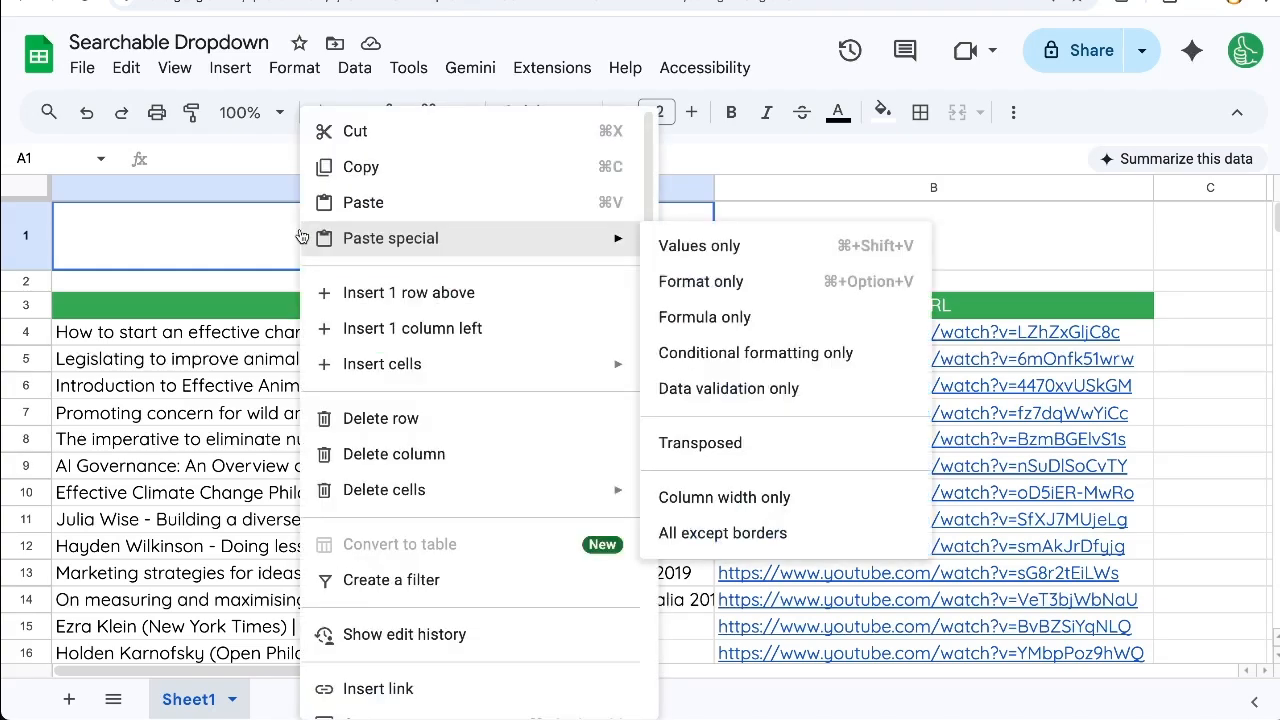
scroll(360, 500, down, 3)
click(397, 609)
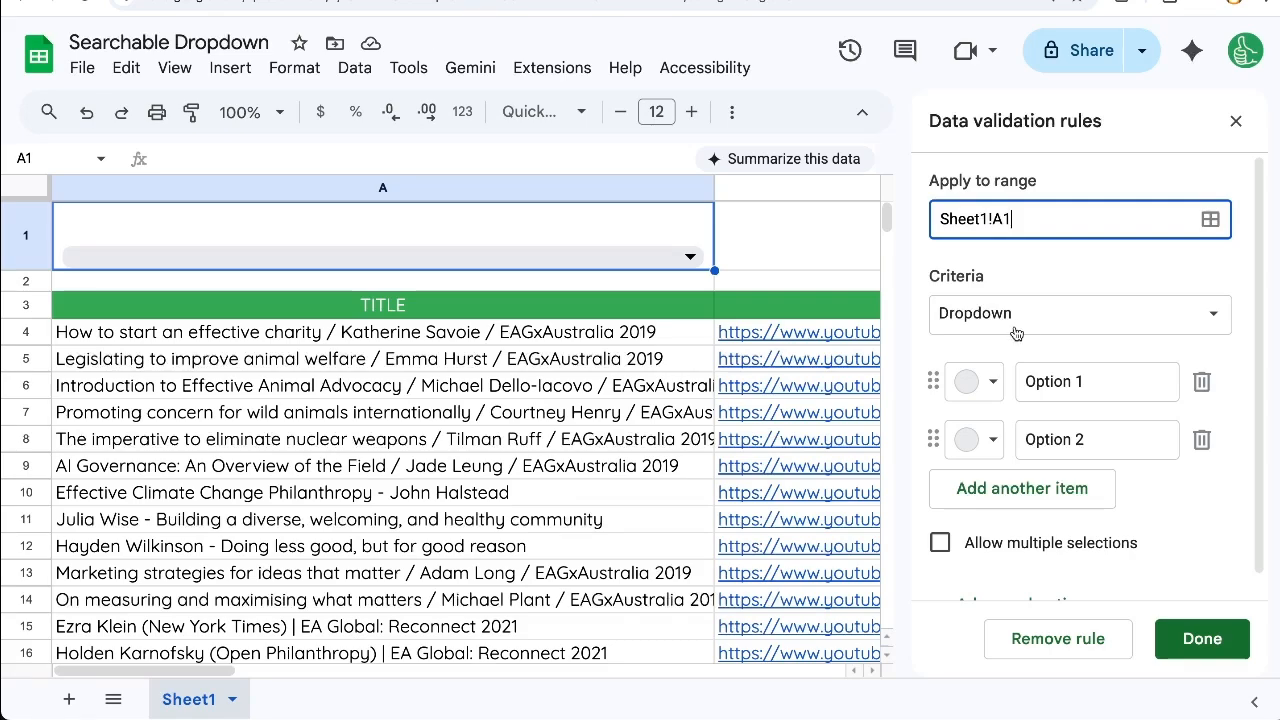
click(1050, 318)
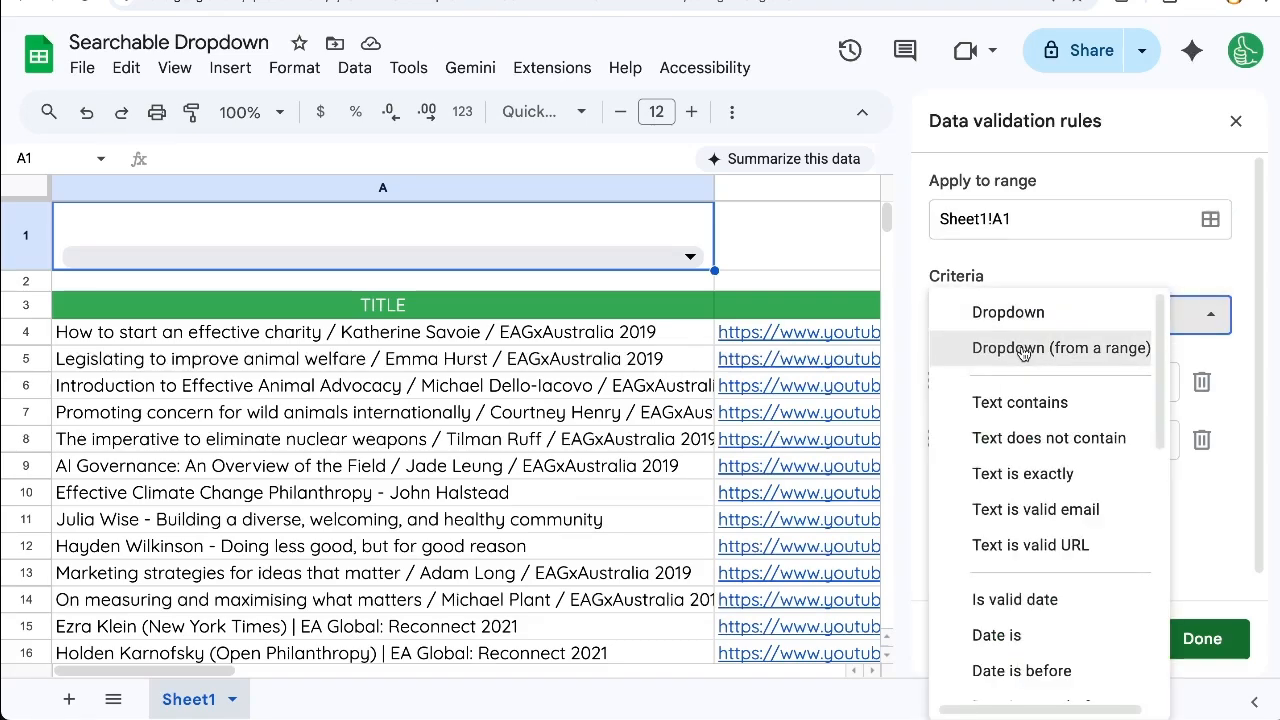
click(1023, 350)
click(1008, 377)
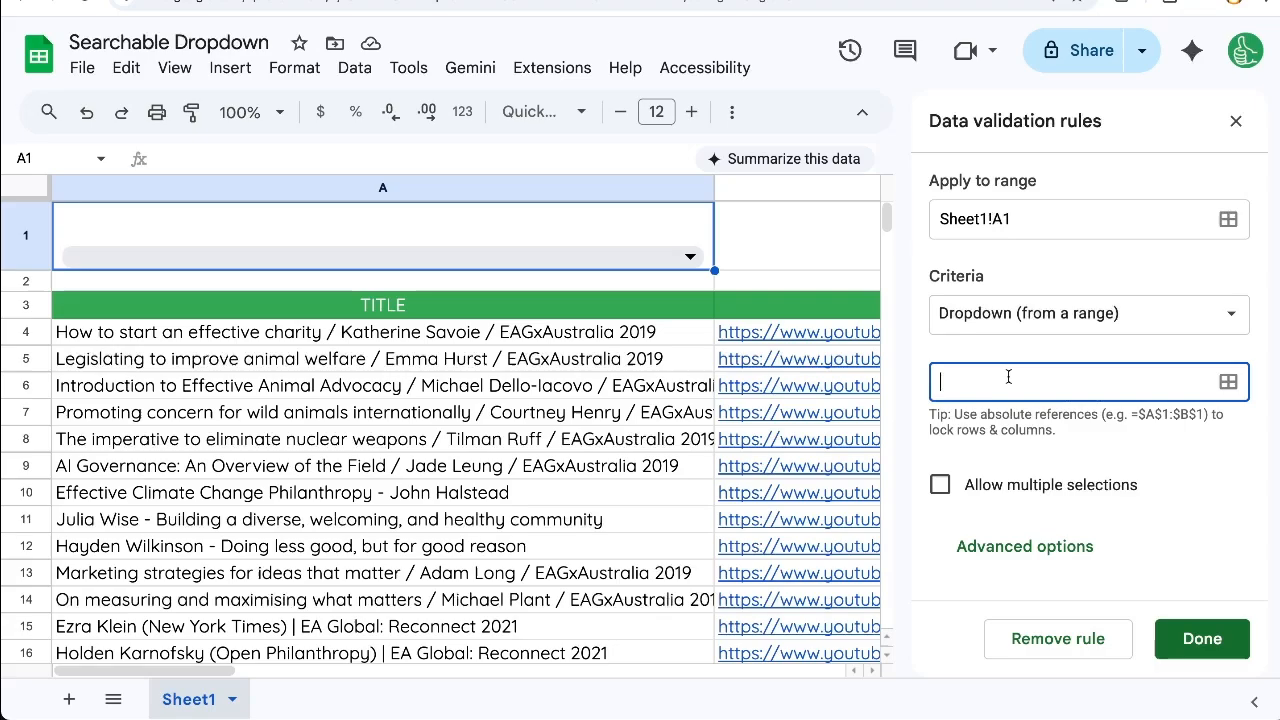
text(A4:A)
scroll(475, 342, down, 3)
scroll(475, 342, up, 3)
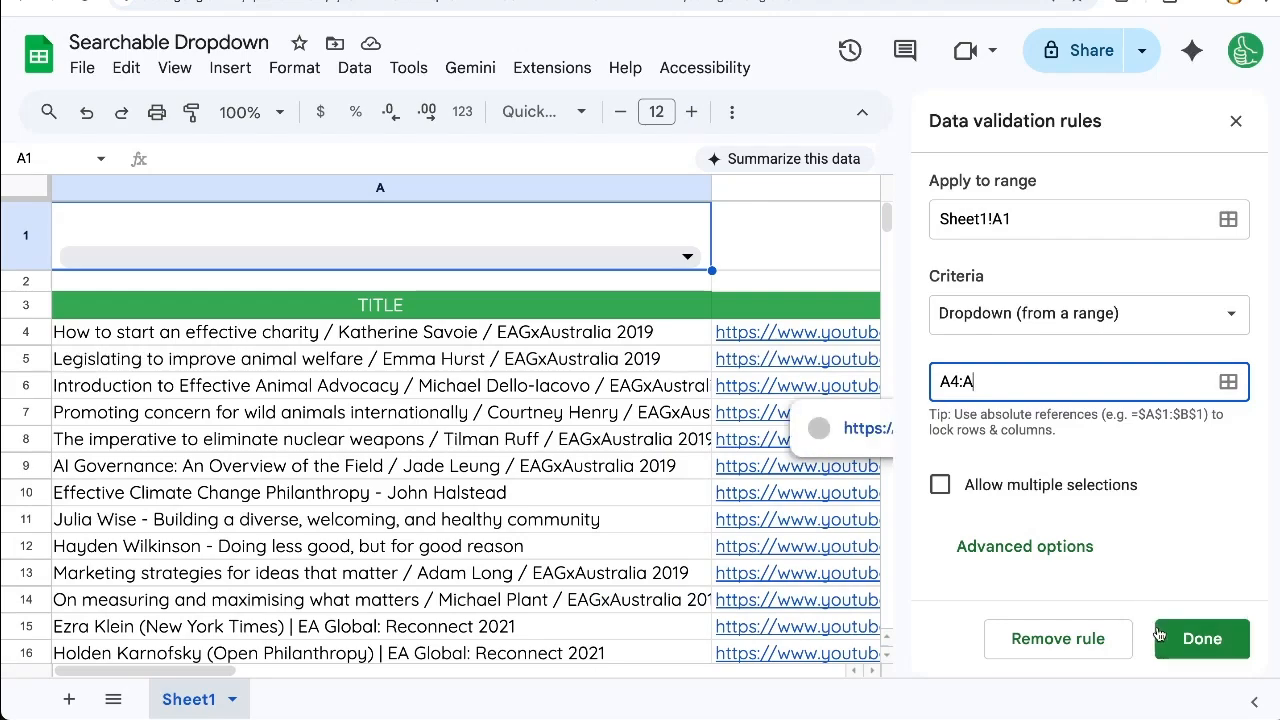
click(1201, 638)
Set the display style of the A1 dropdown rule to Arrow and save it.
click(434, 312)
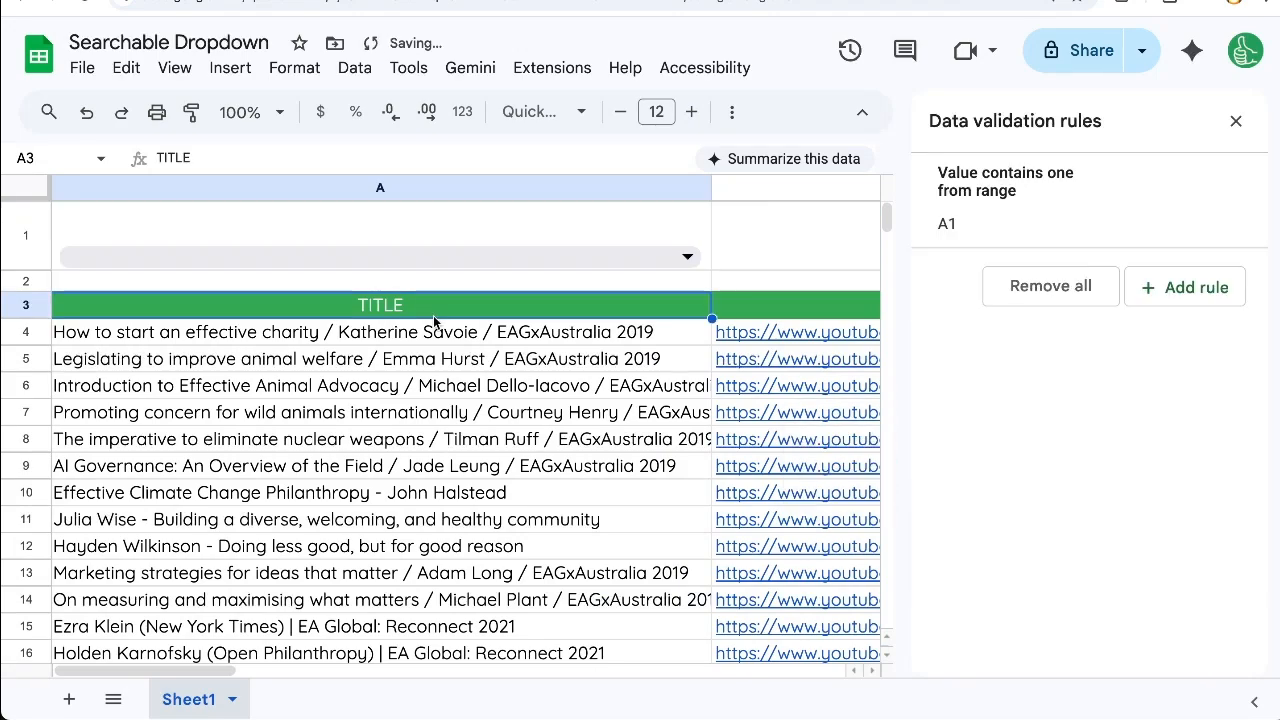
click(539, 241)
click(1026, 202)
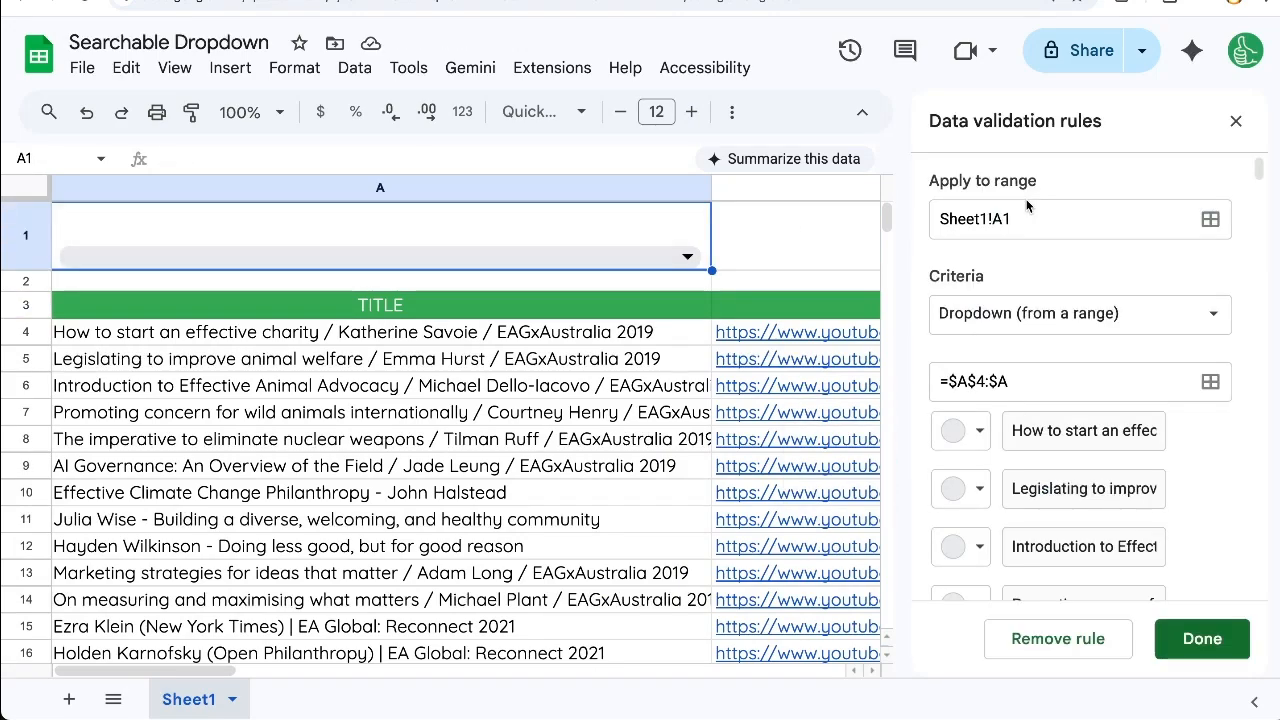
scroll(1059, 596, down, 10)
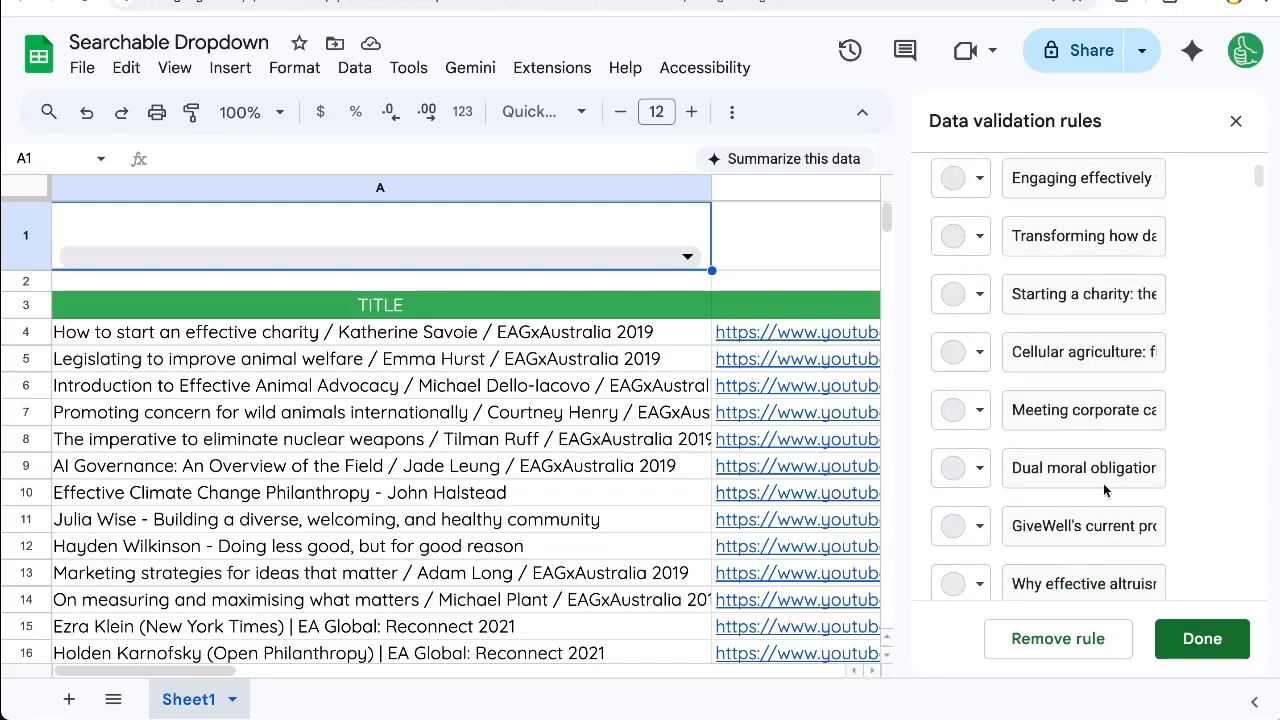
scroll(1116, 448, up, 10)
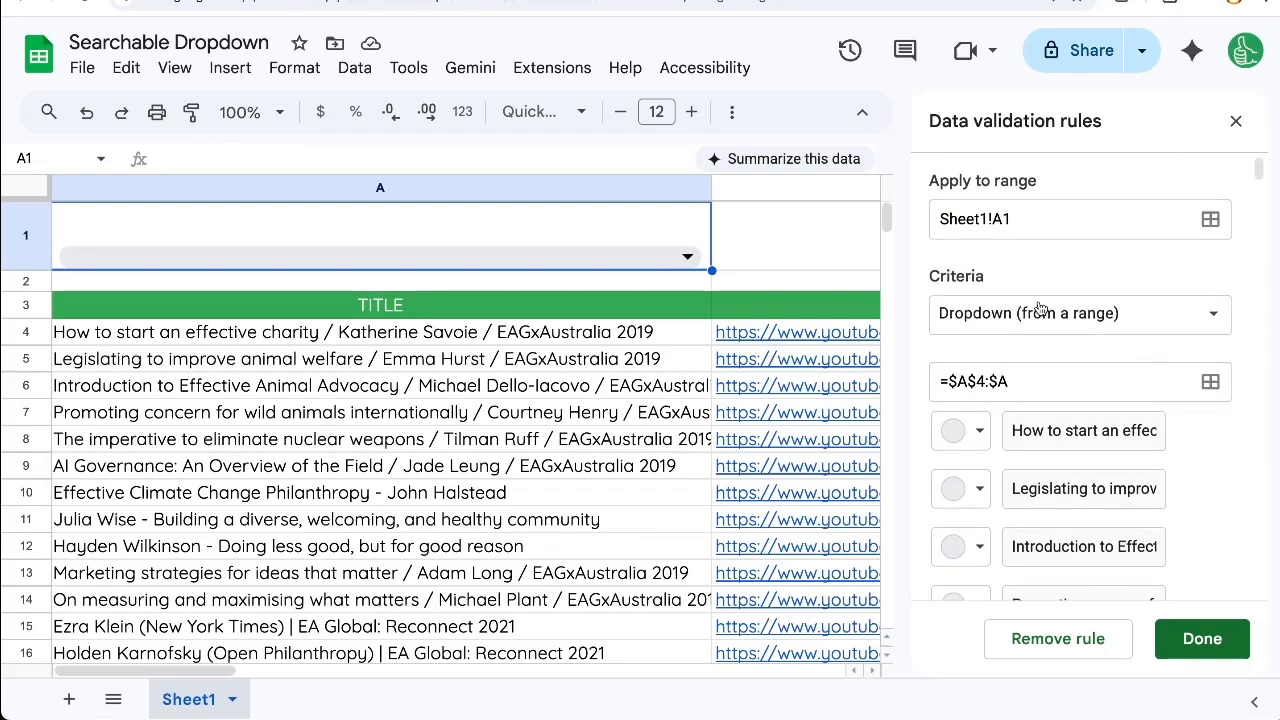
scroll(1080, 412, down, 4)
drag(1259, 180, 1266, 614)
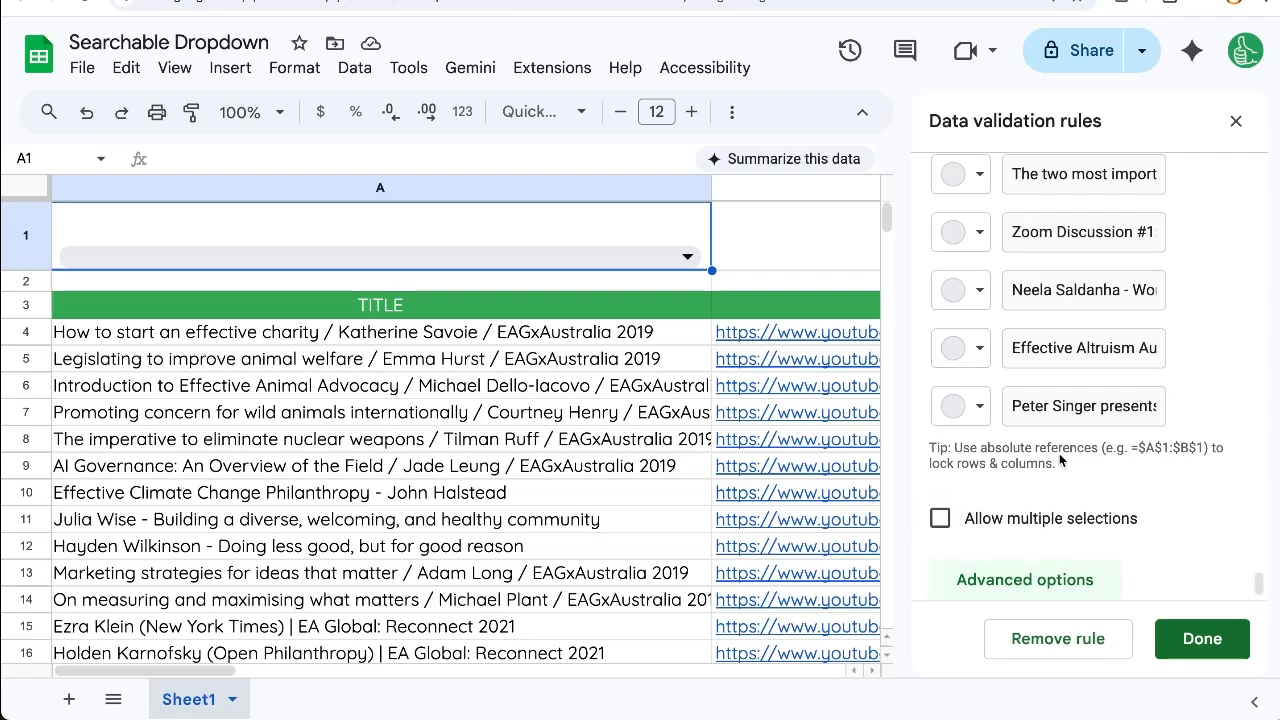
click(1024, 579)
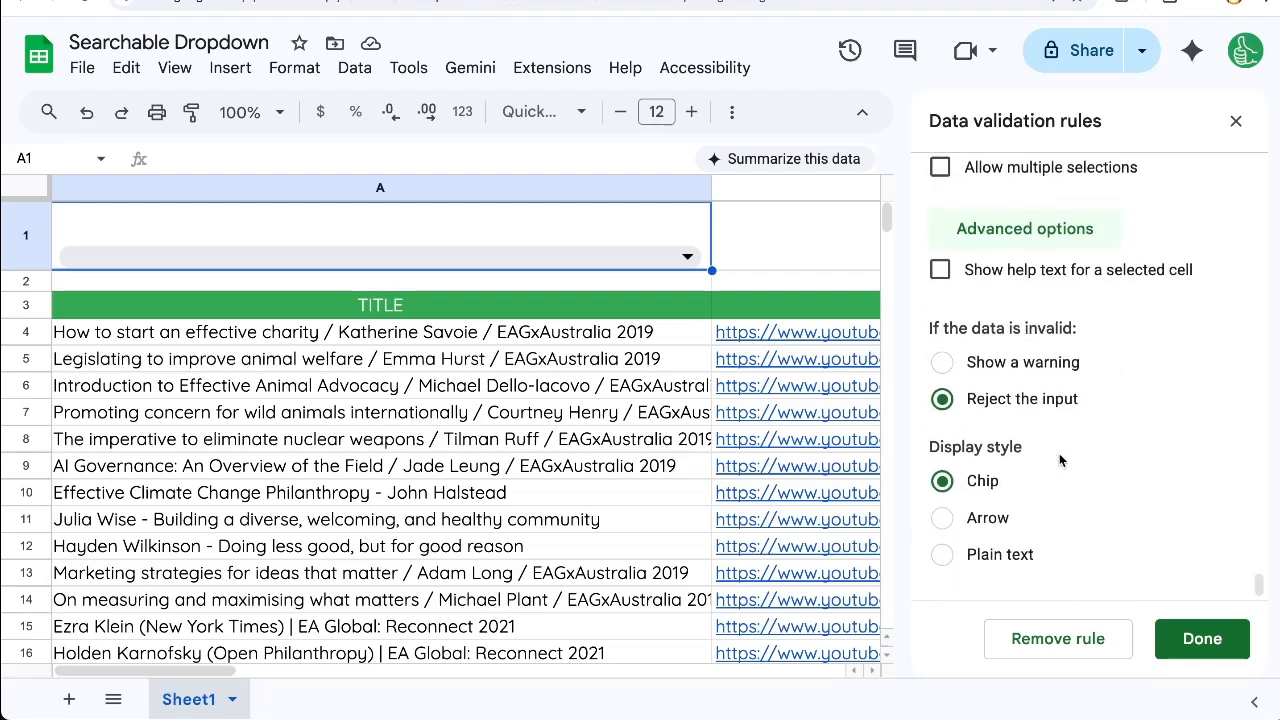
click(942, 538)
click(1202, 639)
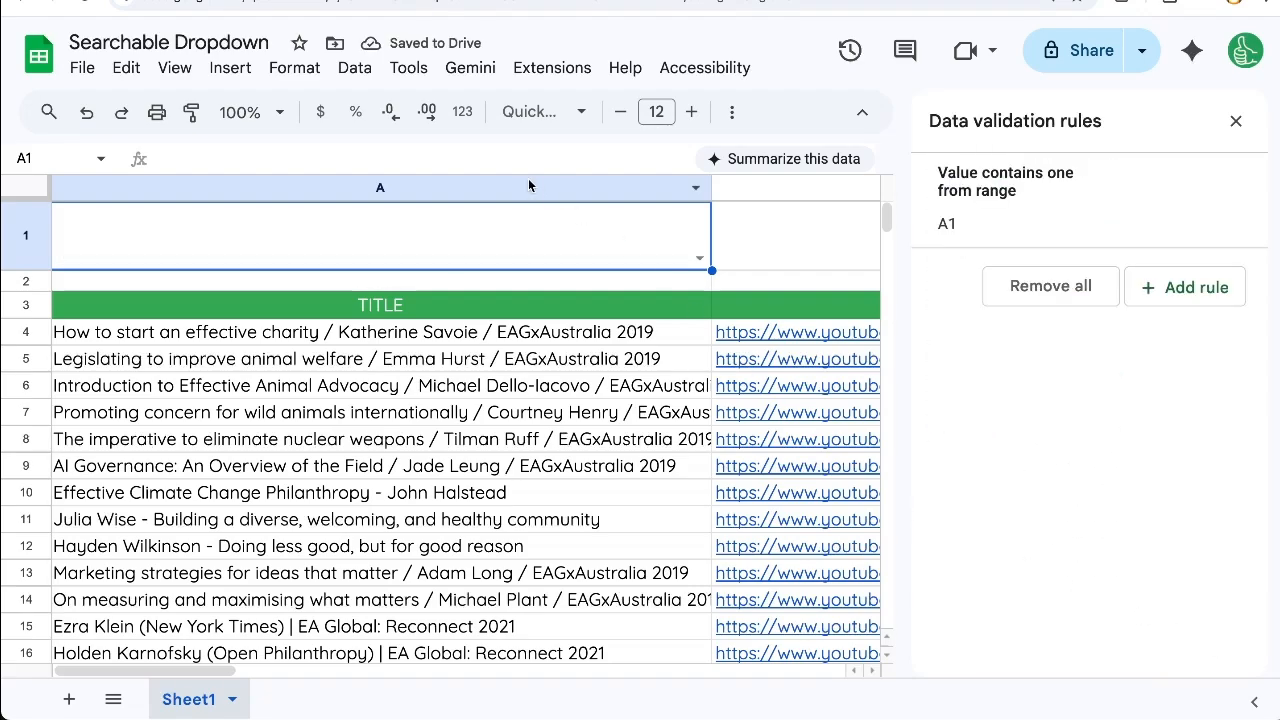
click(1236, 121)
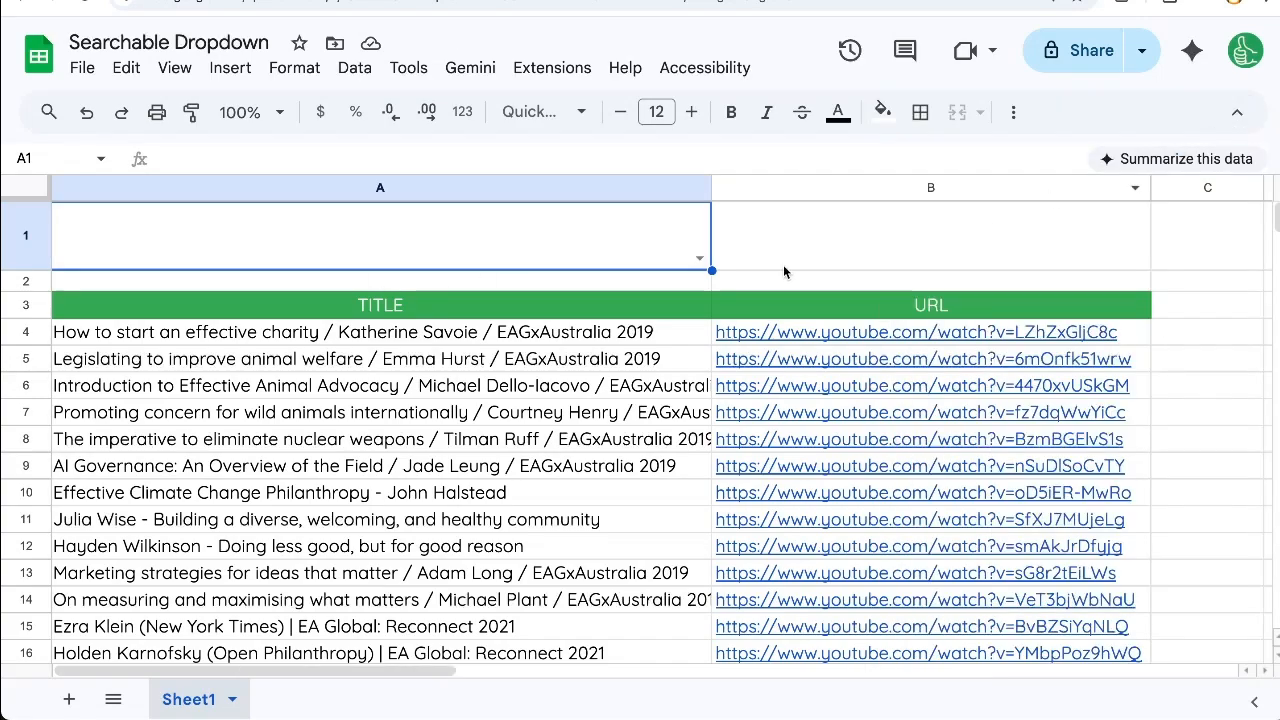
Search the A1 dropdown by the speaker's partial surname, then shorten the search text to its first four letters.
double_click(307, 258)
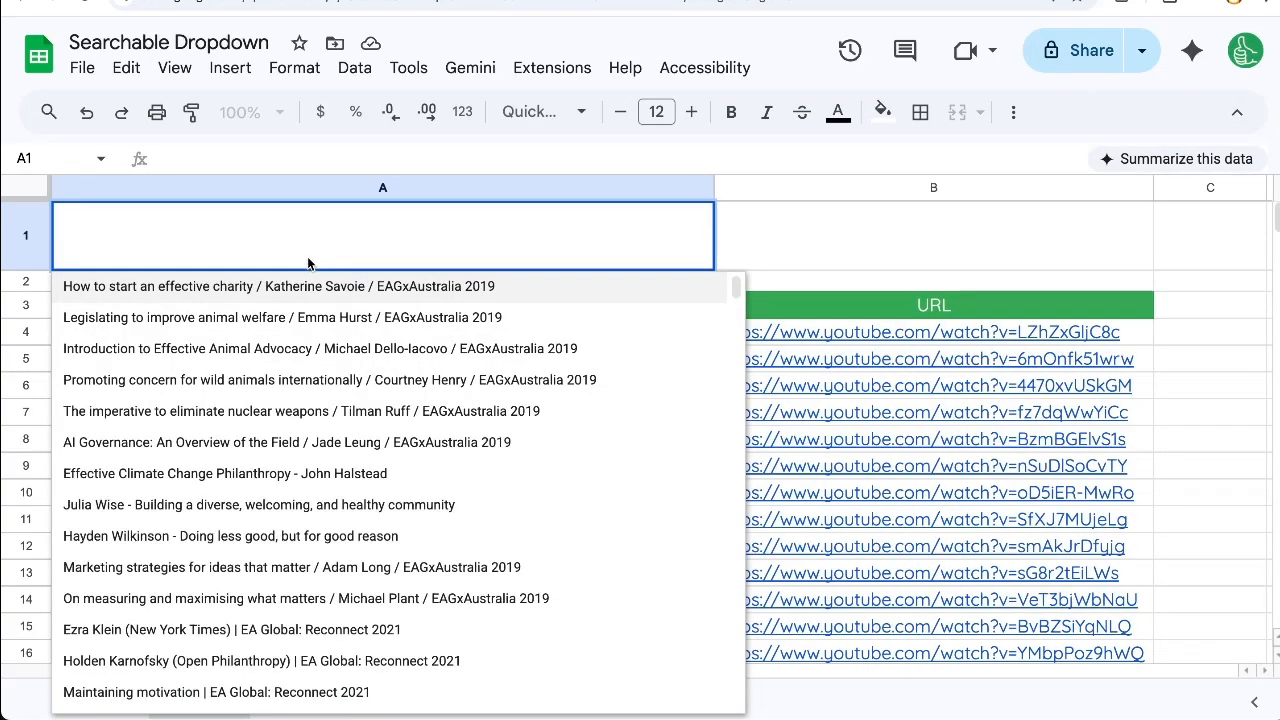
text(schuber)
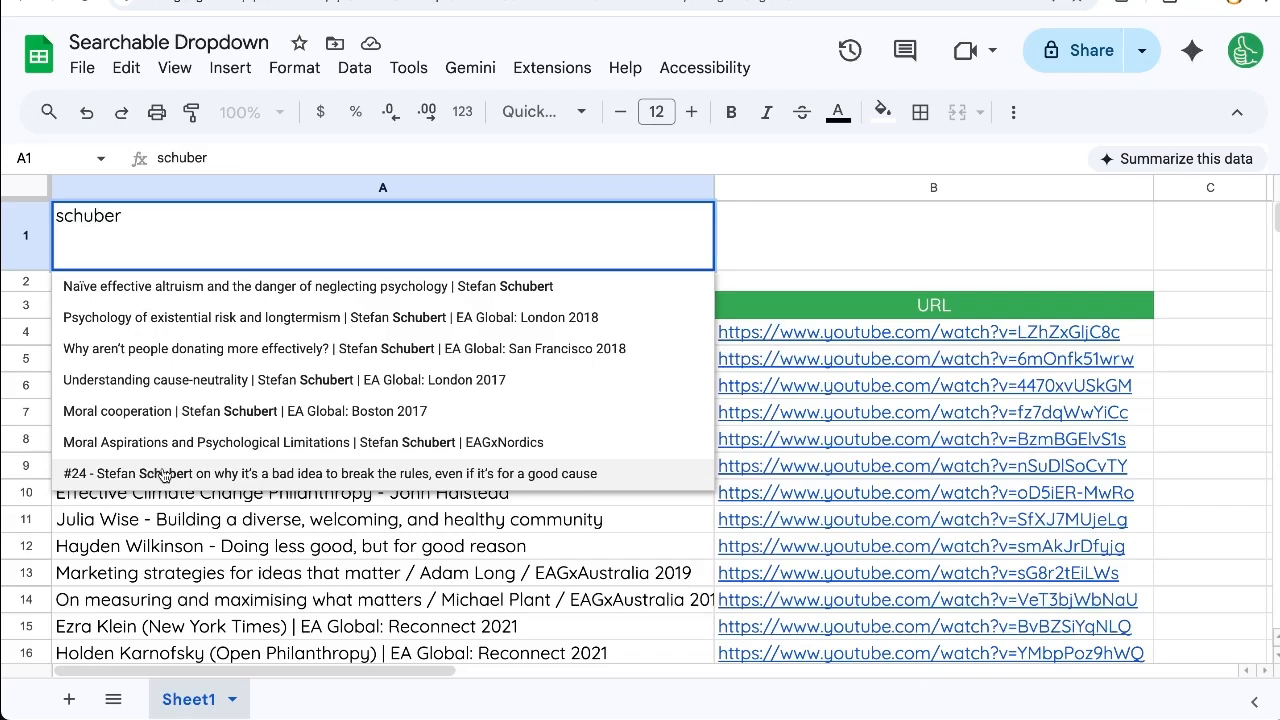
key(BackSpace)
key(BackSpace)
key(BackSpace)
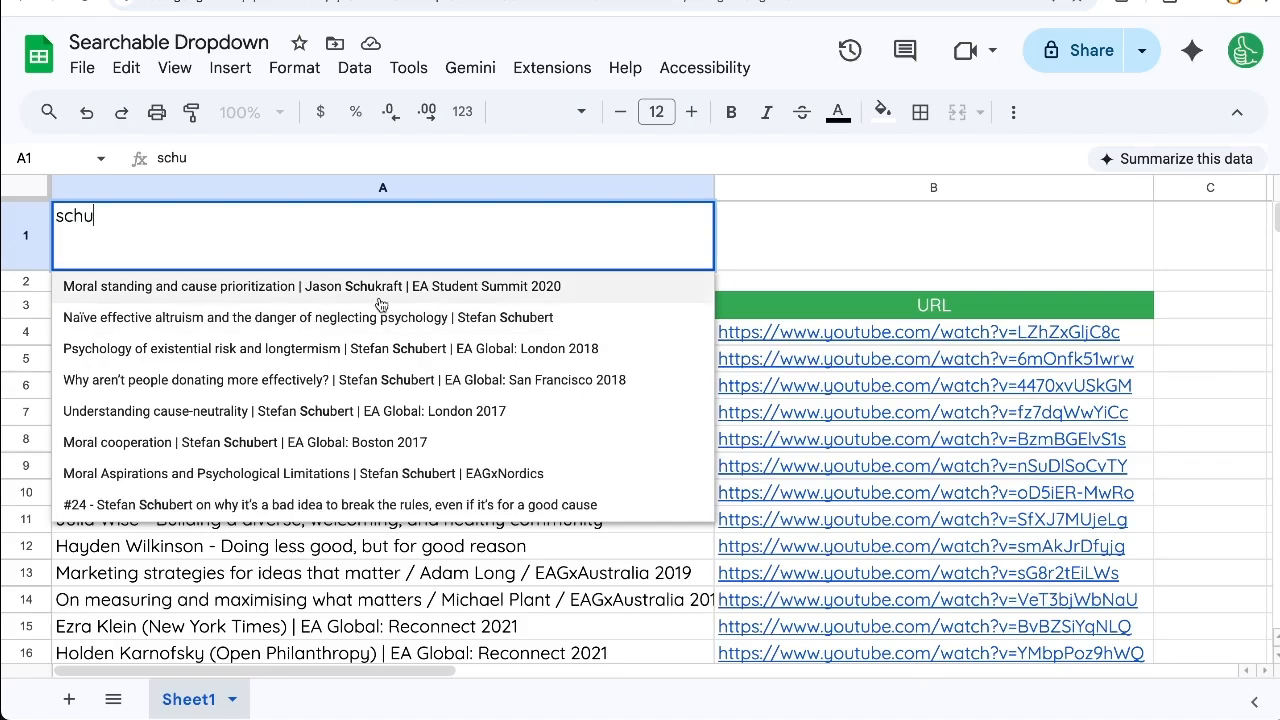
Search the A1 dropdown for "fish", then shorten the search text to "f".
key(ctrl+a)
text(fish)
key(BackSpace)
key(BackSpace)
key(BackSpace)
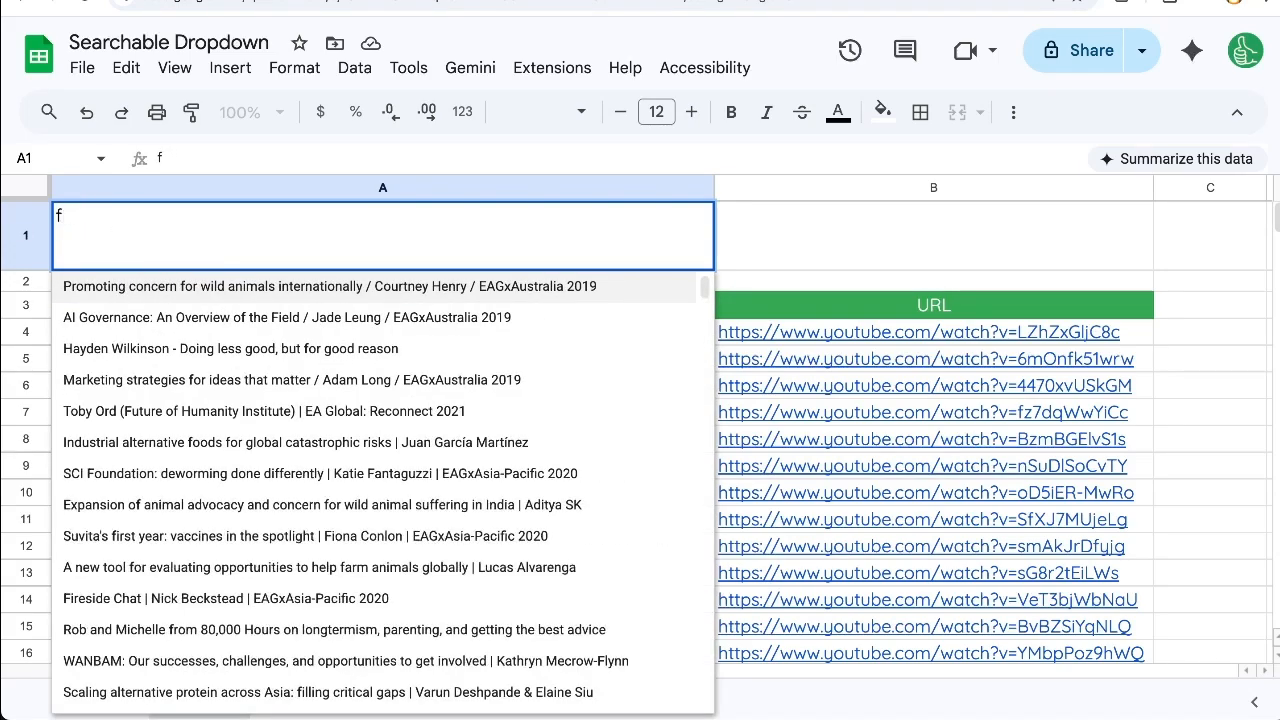
Search the A1 dropdown for "firesid", look through the matching titles, and leave the cell empty.
text(rieside)
key(BackSpace)
key(BackSpace)
key(BackSpace)
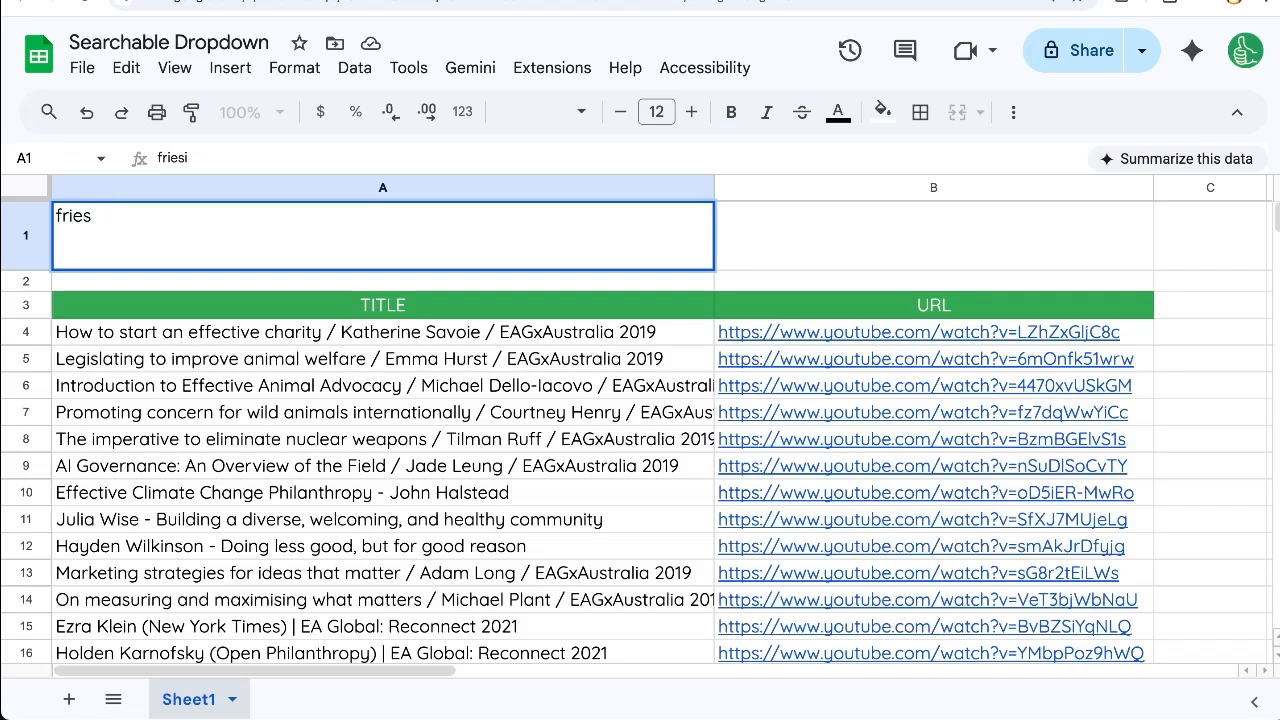
key(BackSpace)
key(BackSpace)
key(BackSpace)
key(BackSpace)
text(iresid)
scroll(314, 417, down, 3)
scroll(314, 417, up, 3)
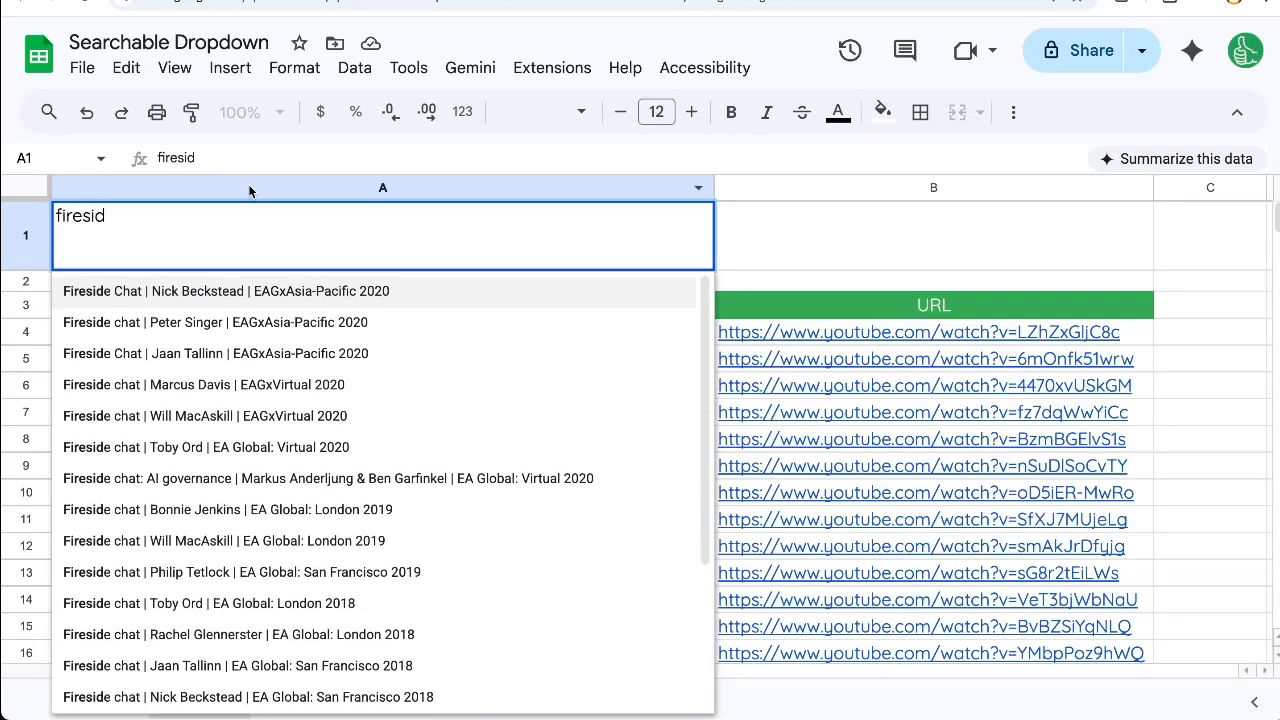
key(Escape)
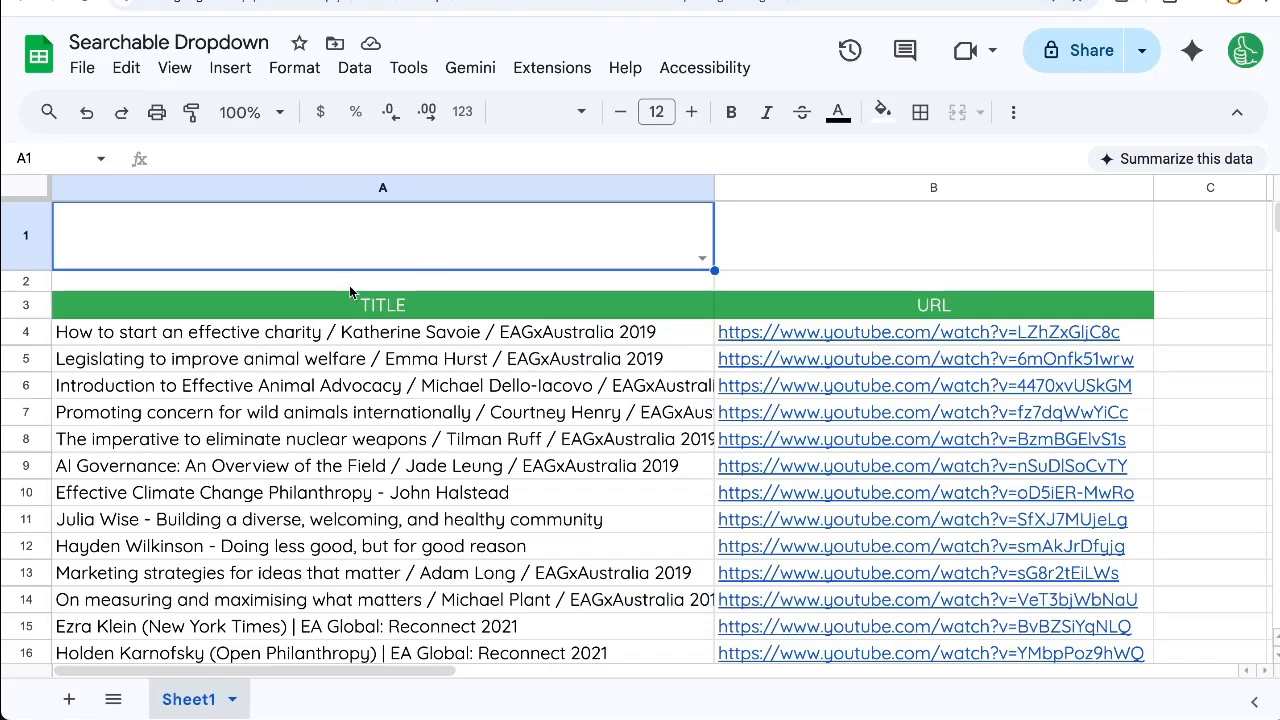
Search the A1 dropdown by the speaker's first name and choose the 80,000 Hours Podcast title on progressives and animal rights.
text(ezra)
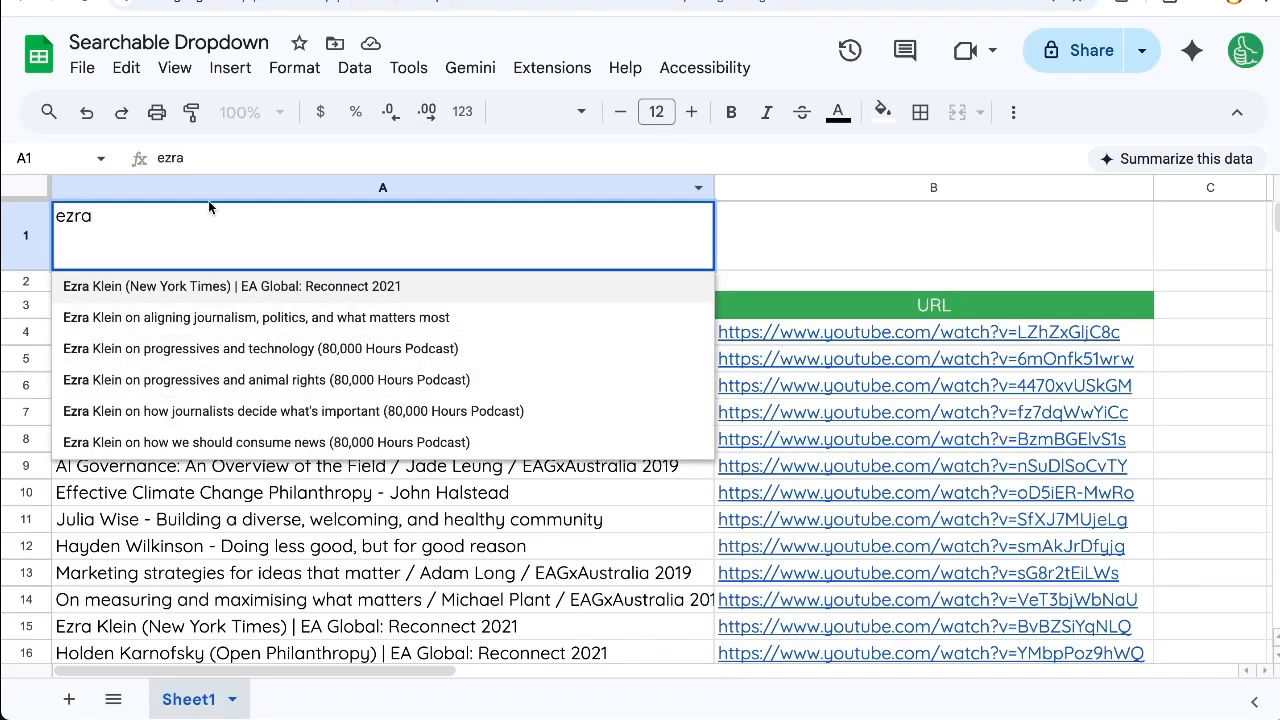
click(187, 388)
Start a VLOOKUP formula in B1 with A1 as search key, A4:A as range and 2 as index.
click(772, 246)
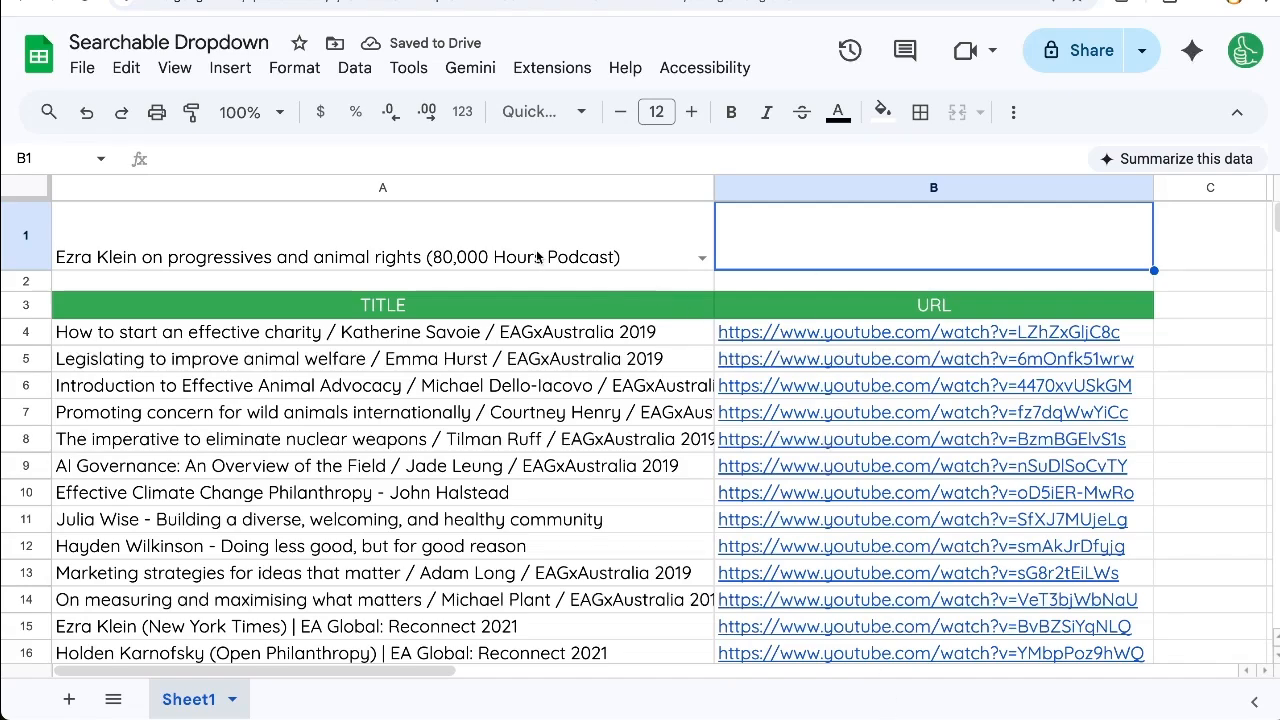
text(=VLOOKUP()
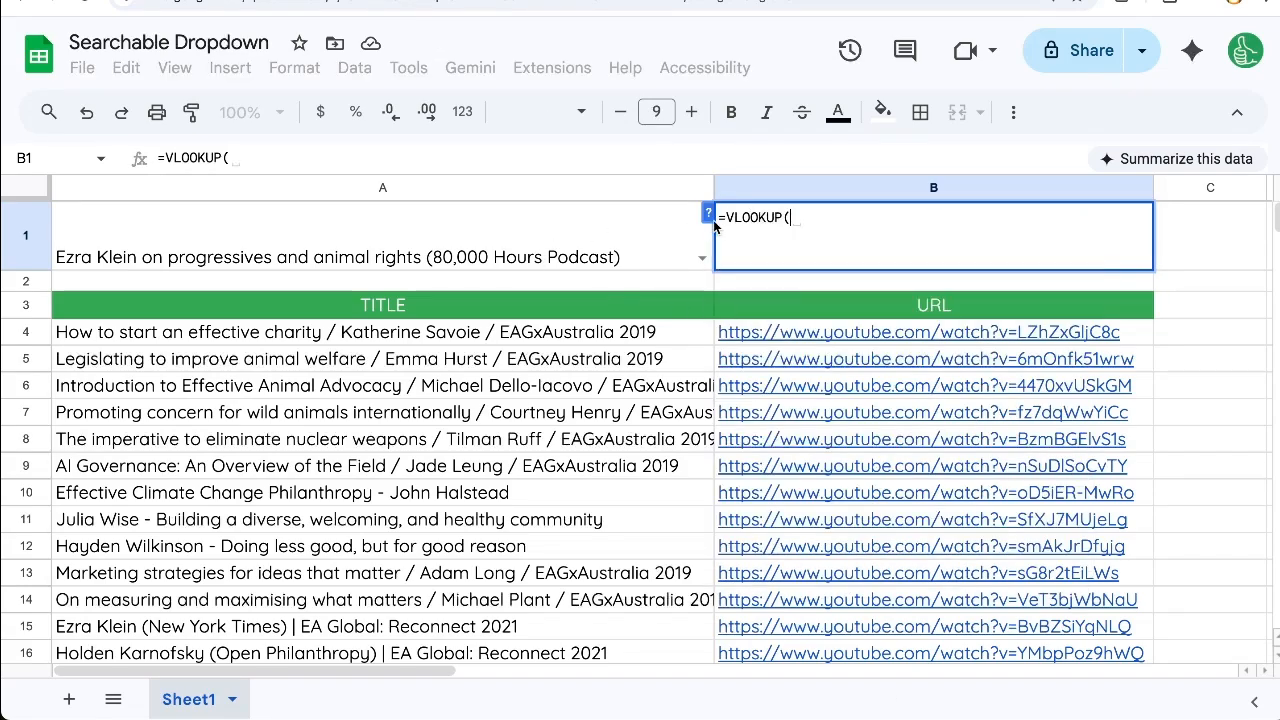
click(406, 234)
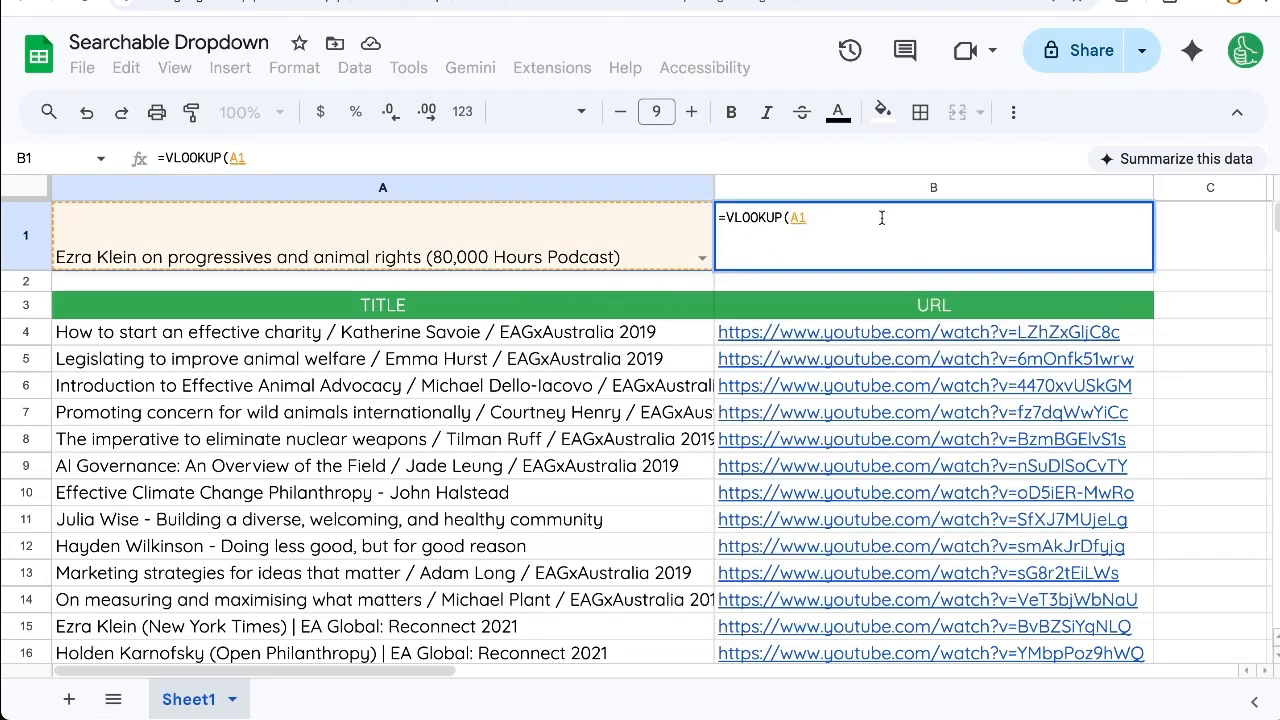
text(,)
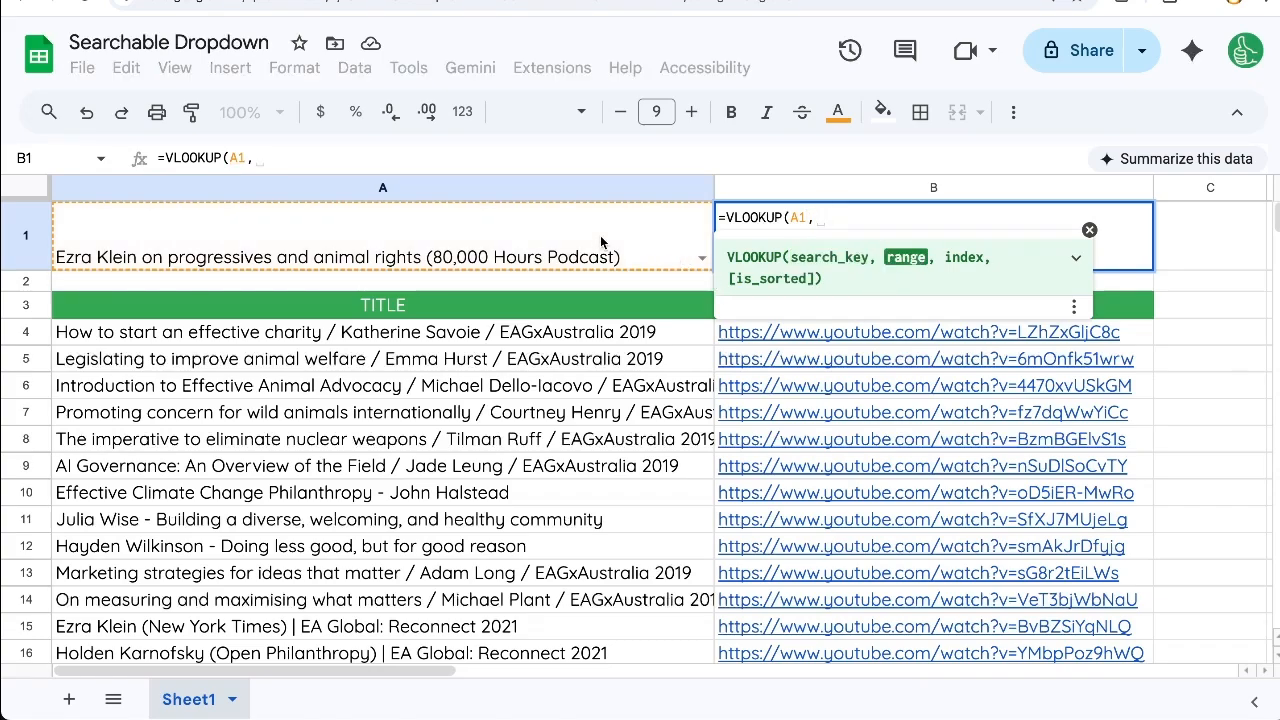
click(604, 190)
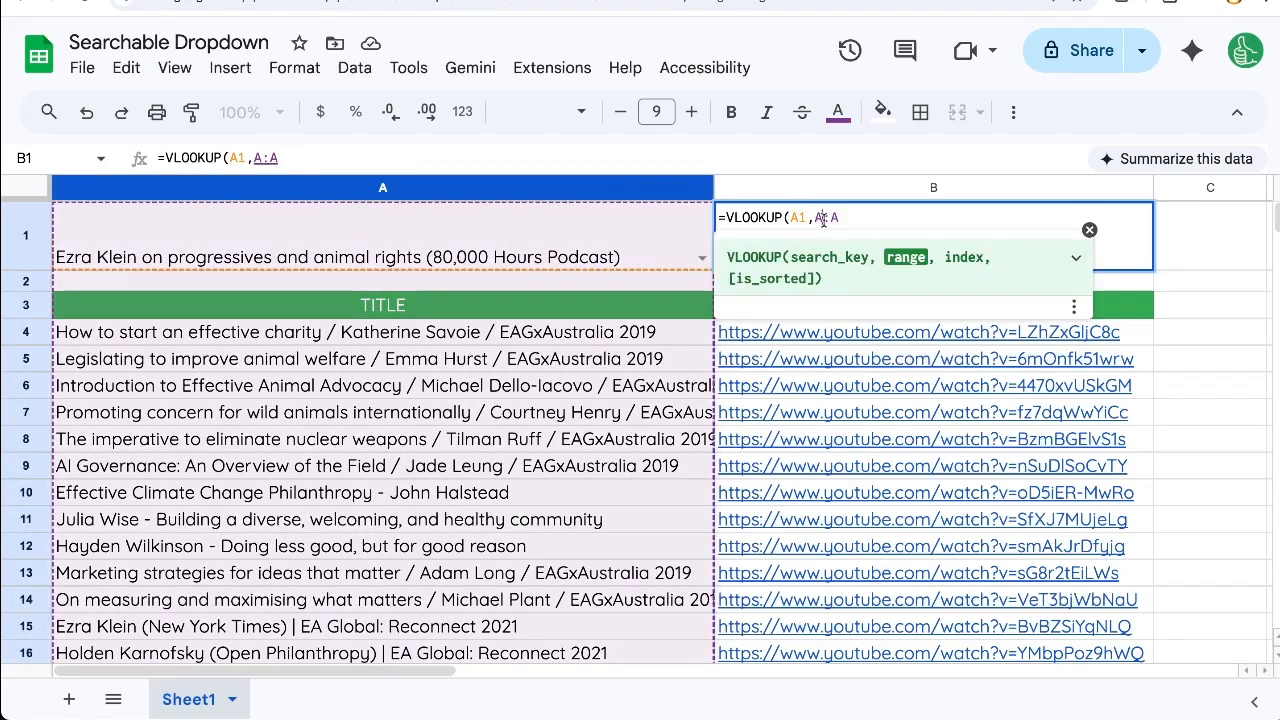
click(822, 218)
text(4:A)
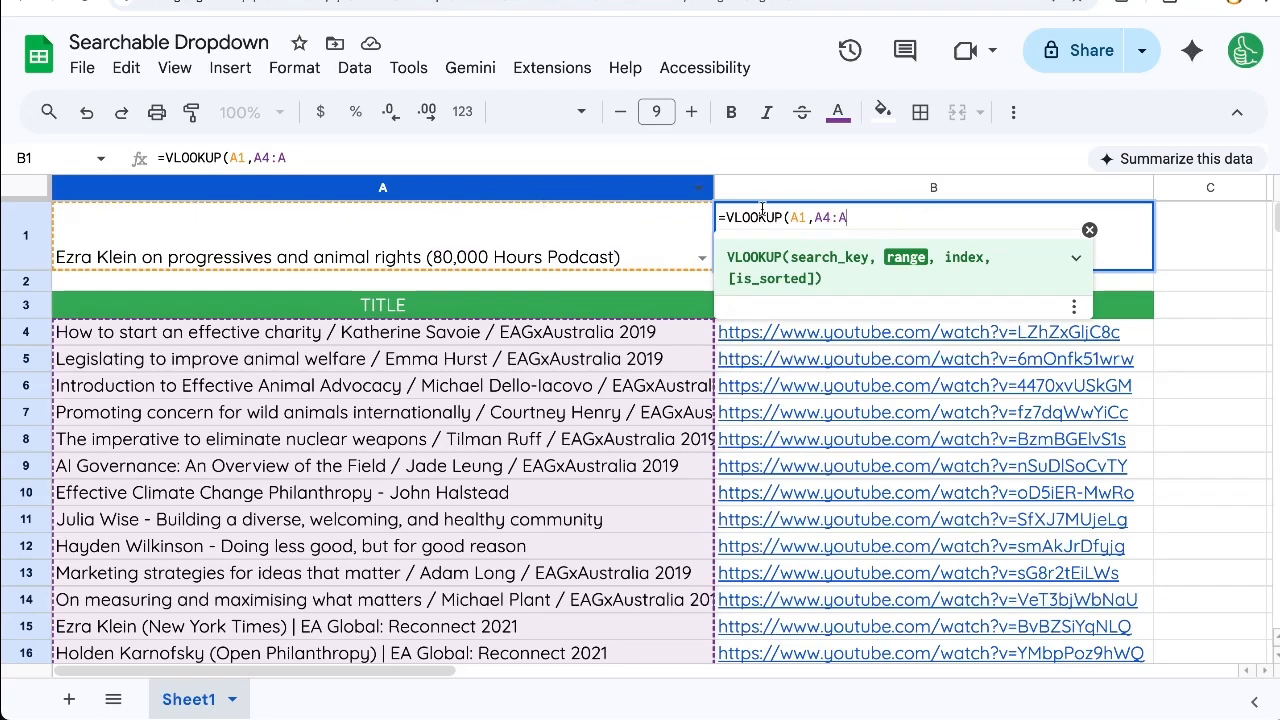
text(,)
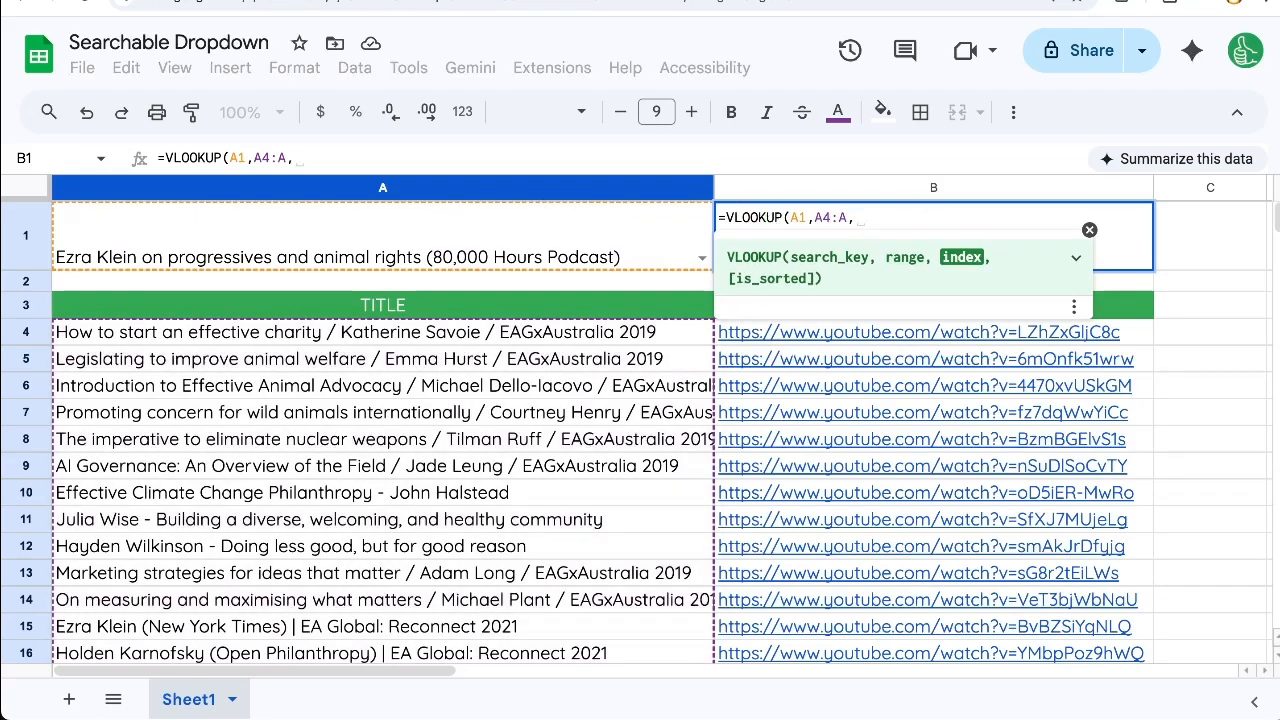
text(2)
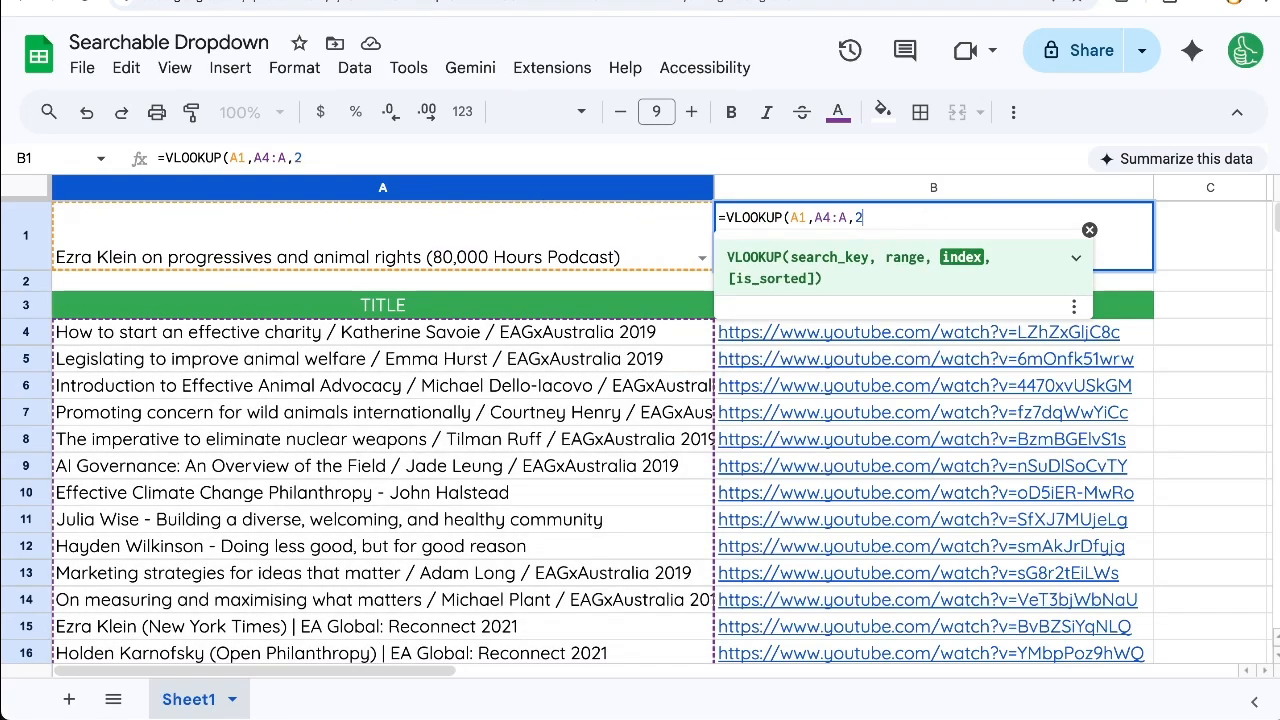
Extend the B1 lookup range to A4:B, add FALSE as the last argument and commit the formula.
click(849, 218)
key(BackSpace)
text(B)
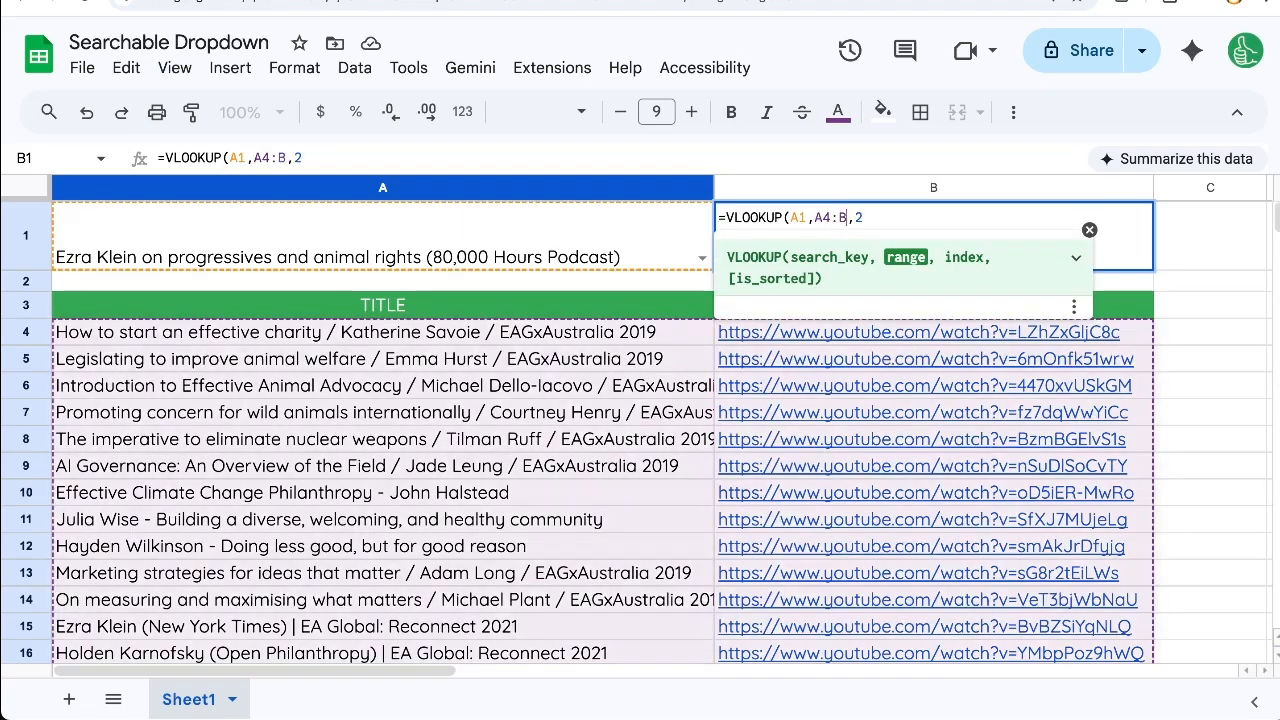
click(893, 218)
text(,)
text(FALSE))
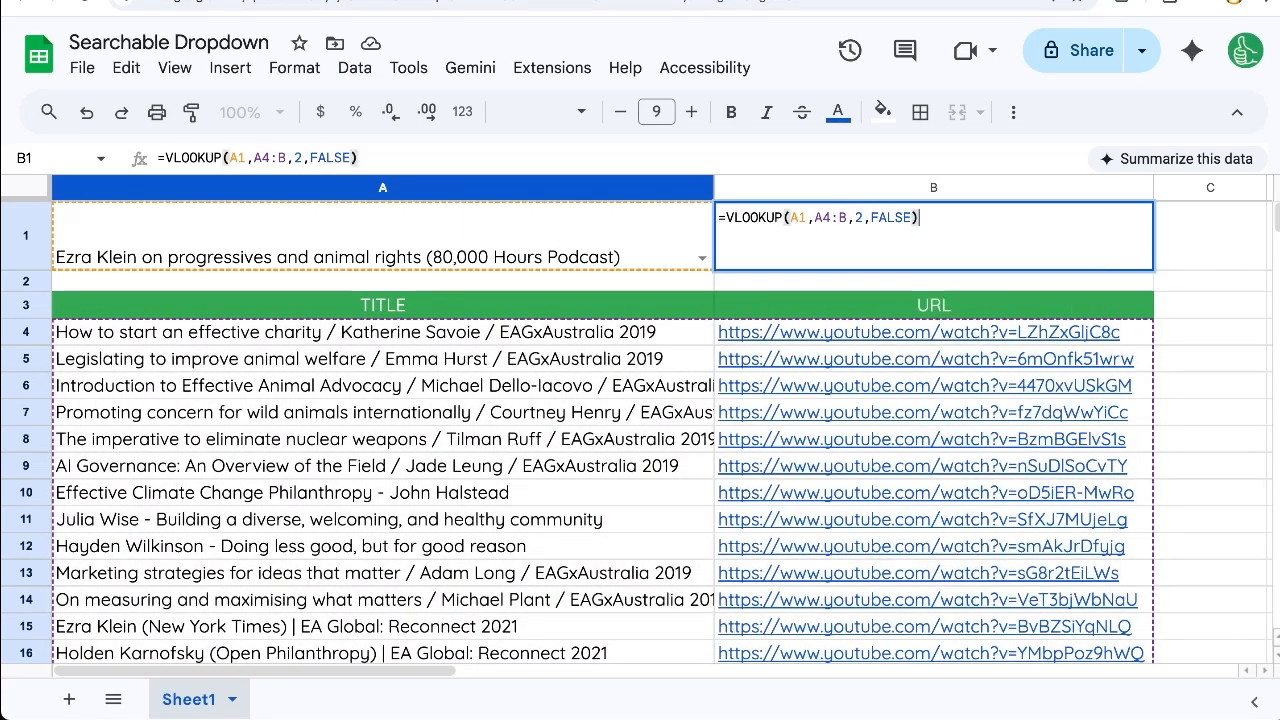
key(Return)
key(Up)
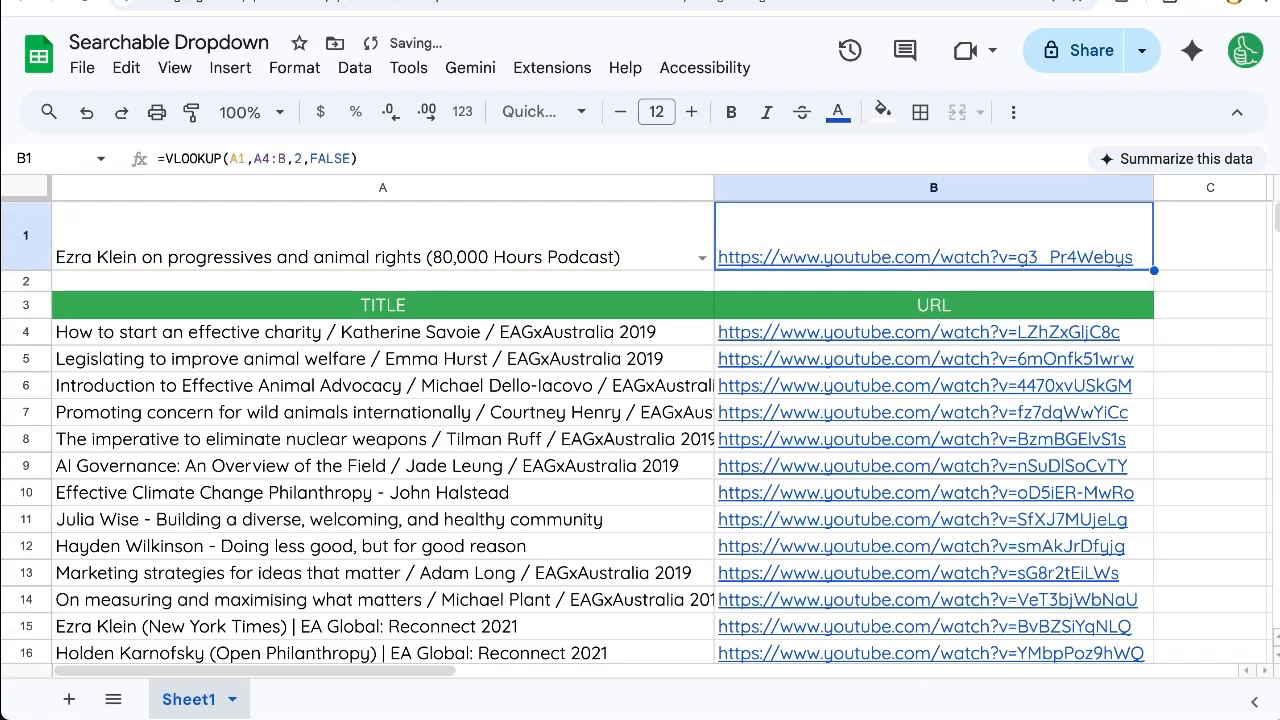
Replace the A1 entry with the EAGxAsia-Pacific 2020 title found by searching "fireside" and check its link in B1.
click(602, 262)
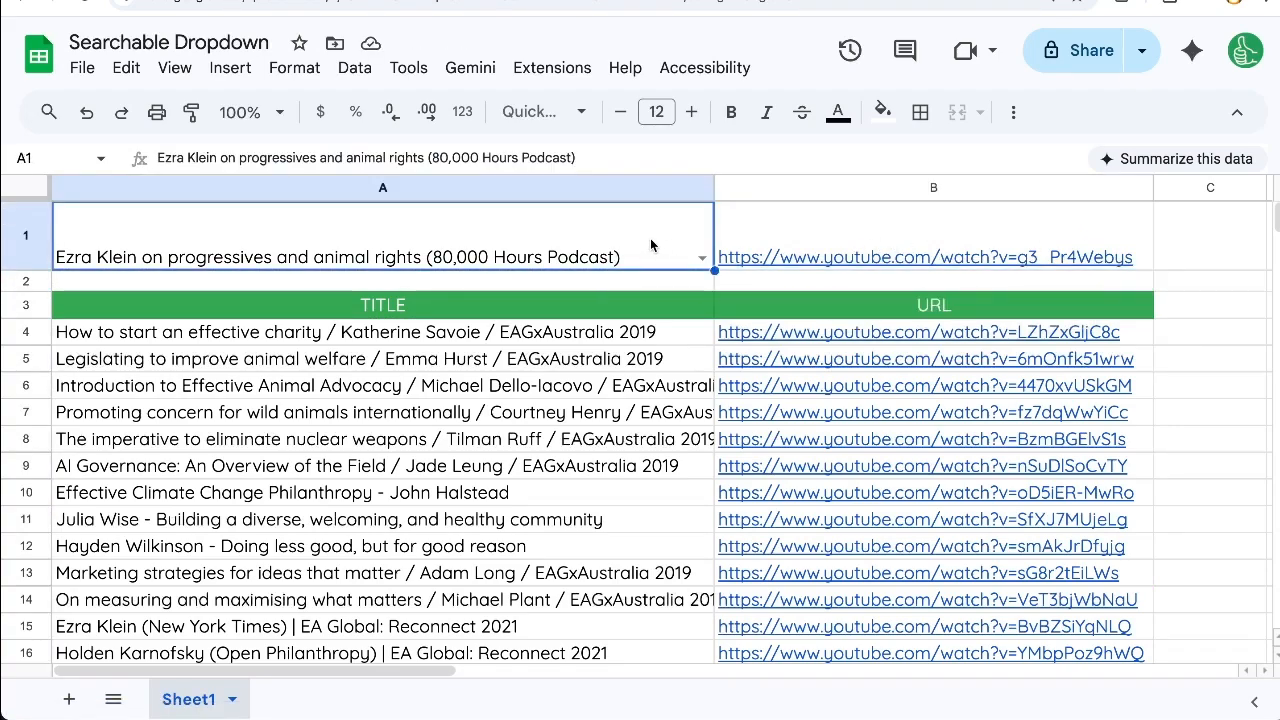
key(Delete)
text(fireside)
click(215, 317)
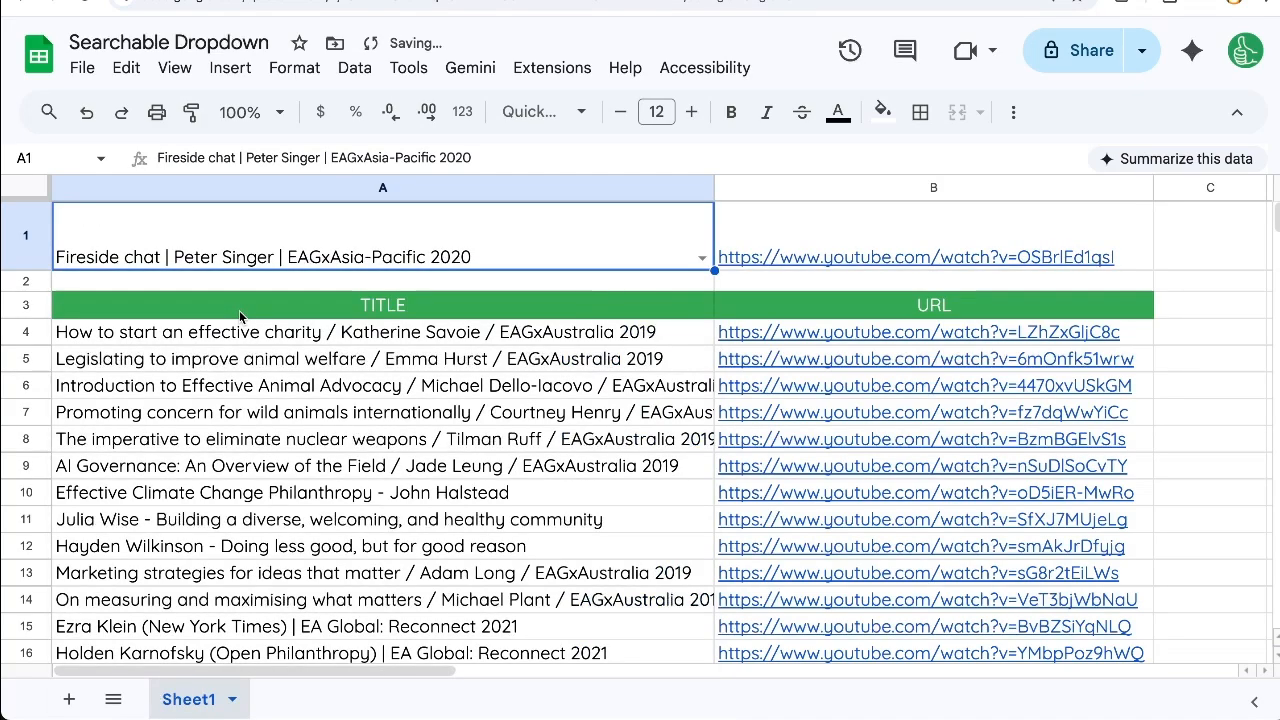
click(895, 223)
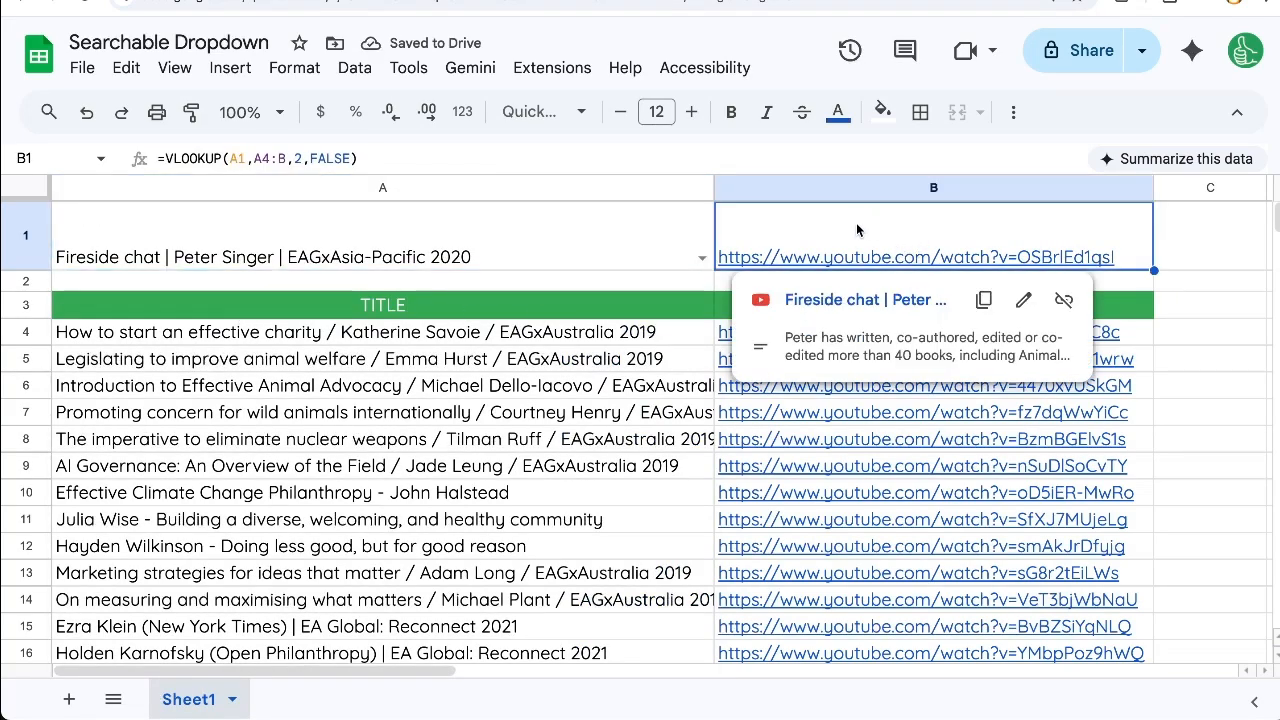
Clear A1 and wrap the VLOOKUP in B1 in IFNA with the fallback text "← Type something!".
click(551, 249)
key(Delete)
click(923, 261)
double_click(841, 261)
click(723, 217)
text(IFNA()
key(End)
text(,))
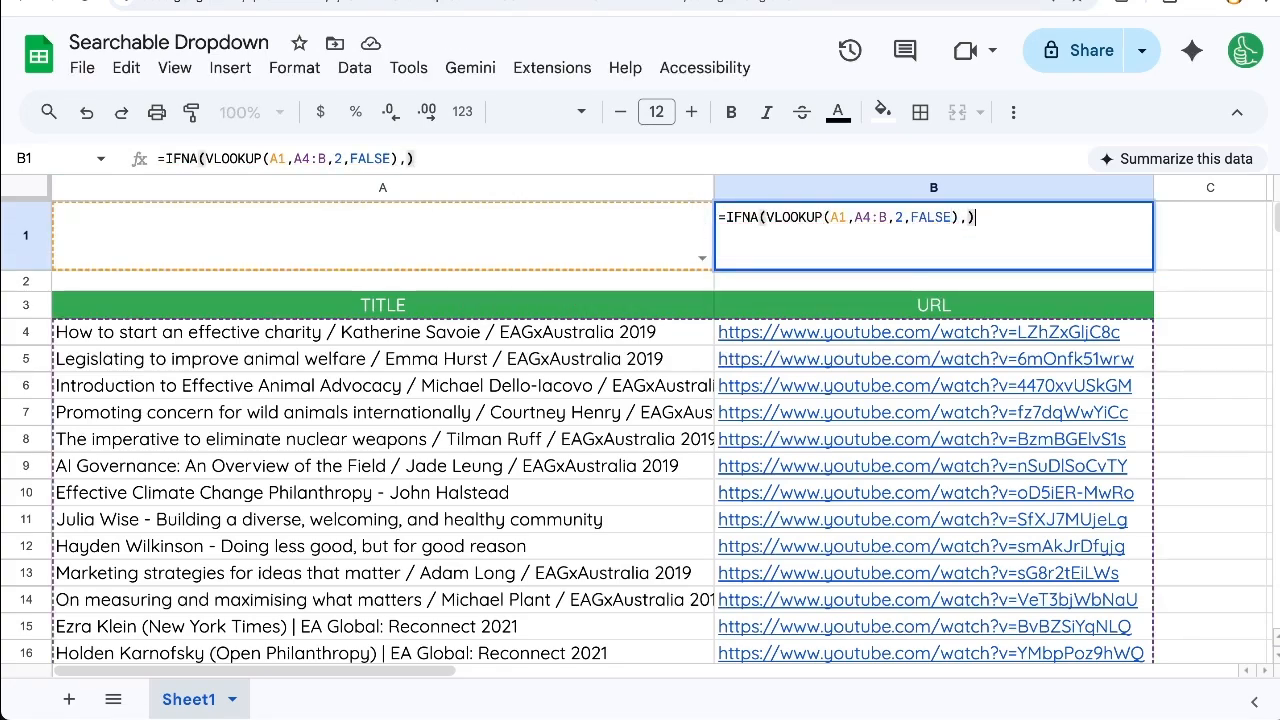
key(Left)
text(")
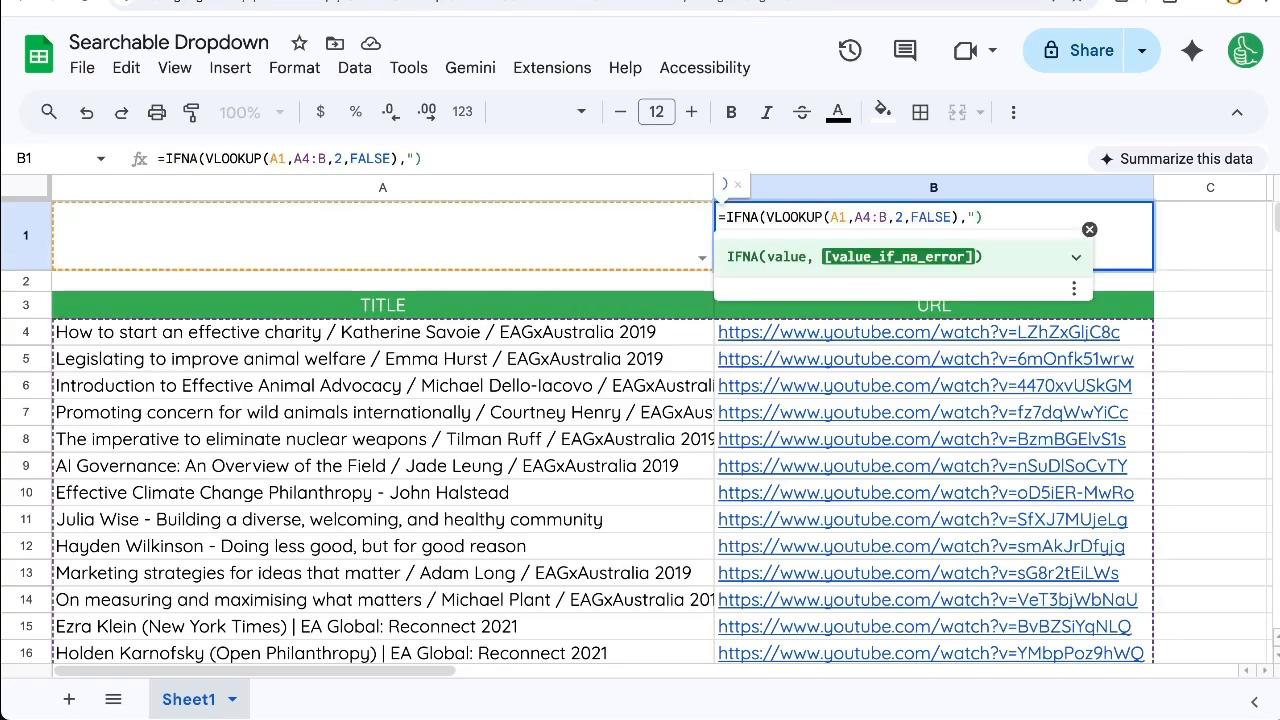
text(Type something!")
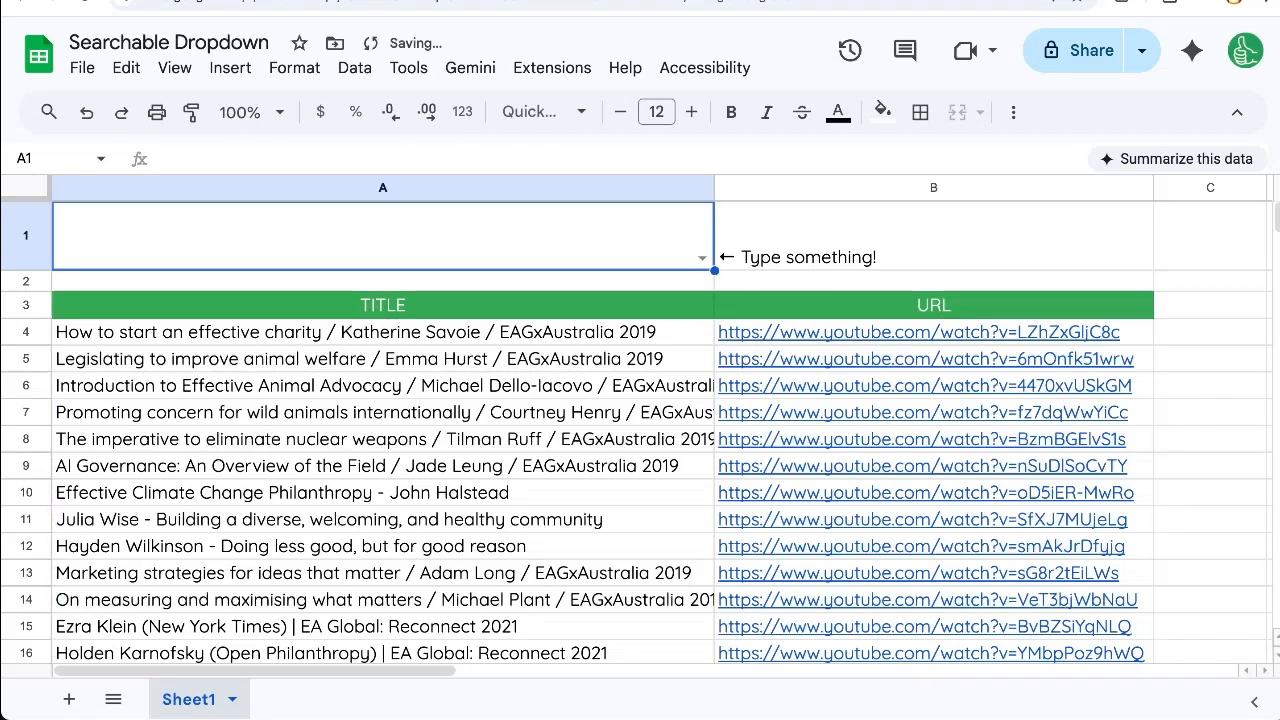
Search the A1 dropdown for "ok", choose the MicroMasters Program in DEDP learner testimonial, and check B1's link.
text(okay)
key(BackSpace)
key(BackSpace)
click(460, 291)
click(958, 227)
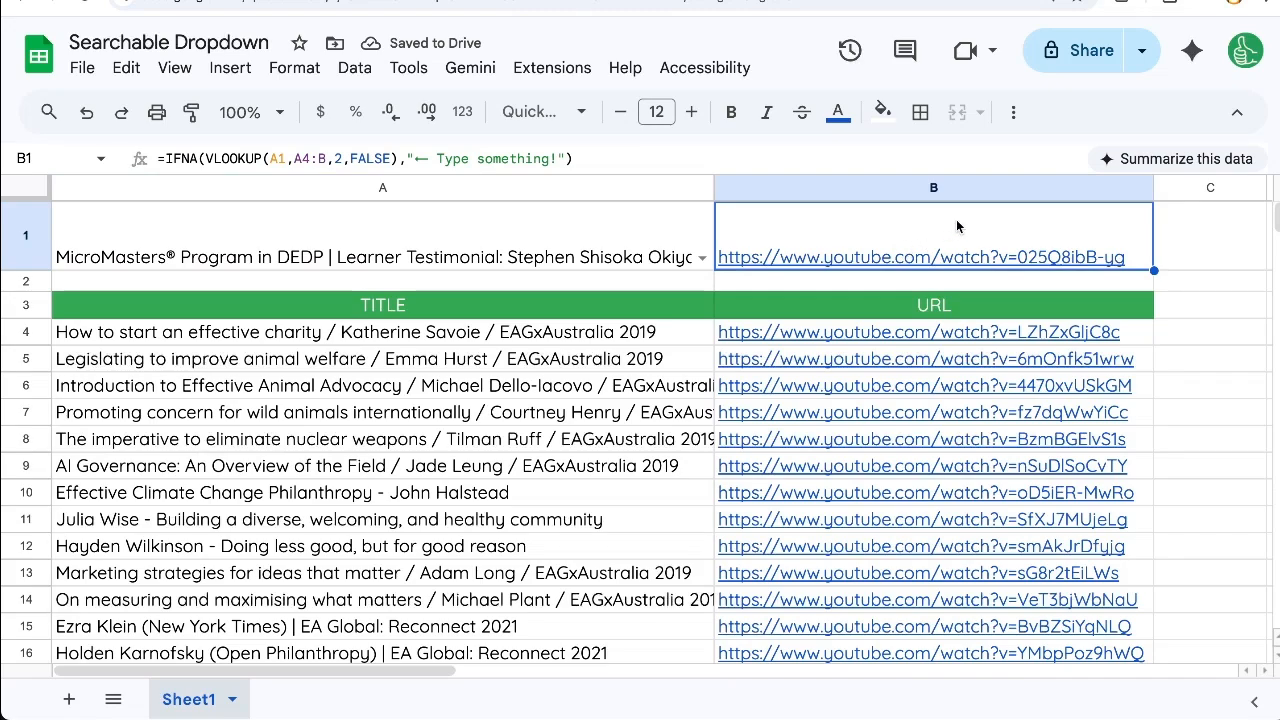
Clear A1 and choose the title "Doing less good, but for good reason" from its dropdown.
key(Left)
key(Delete)
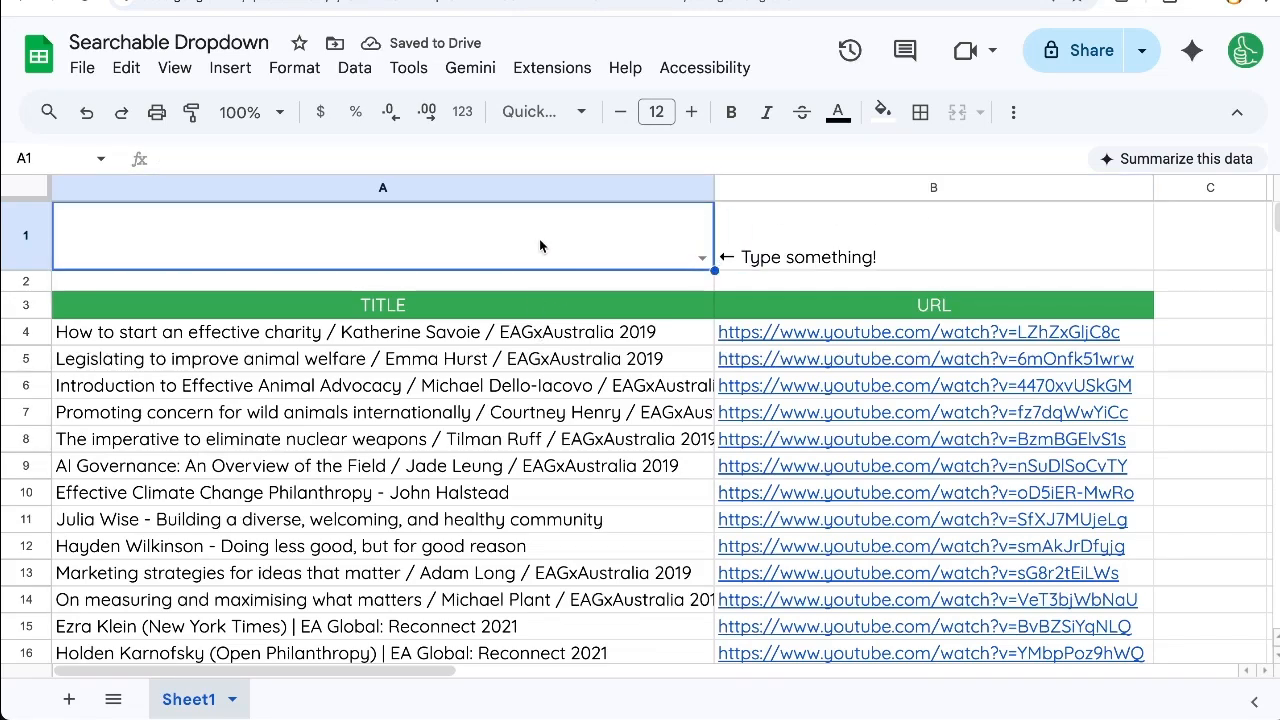
text(d)
click(434, 348)
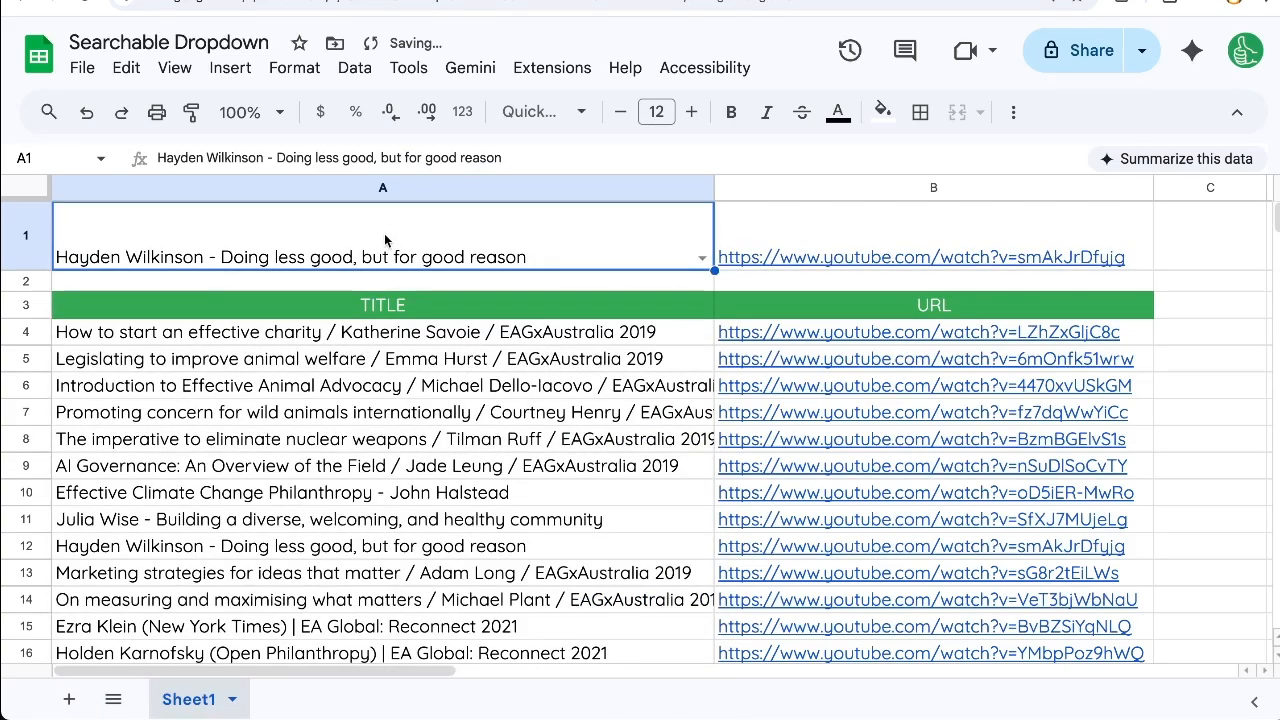
Search the A1 dropdown for "climate" and choose the title "Climate Change: Catastrophe, Hoax or Just “Lukewarm”?".
text(climate)
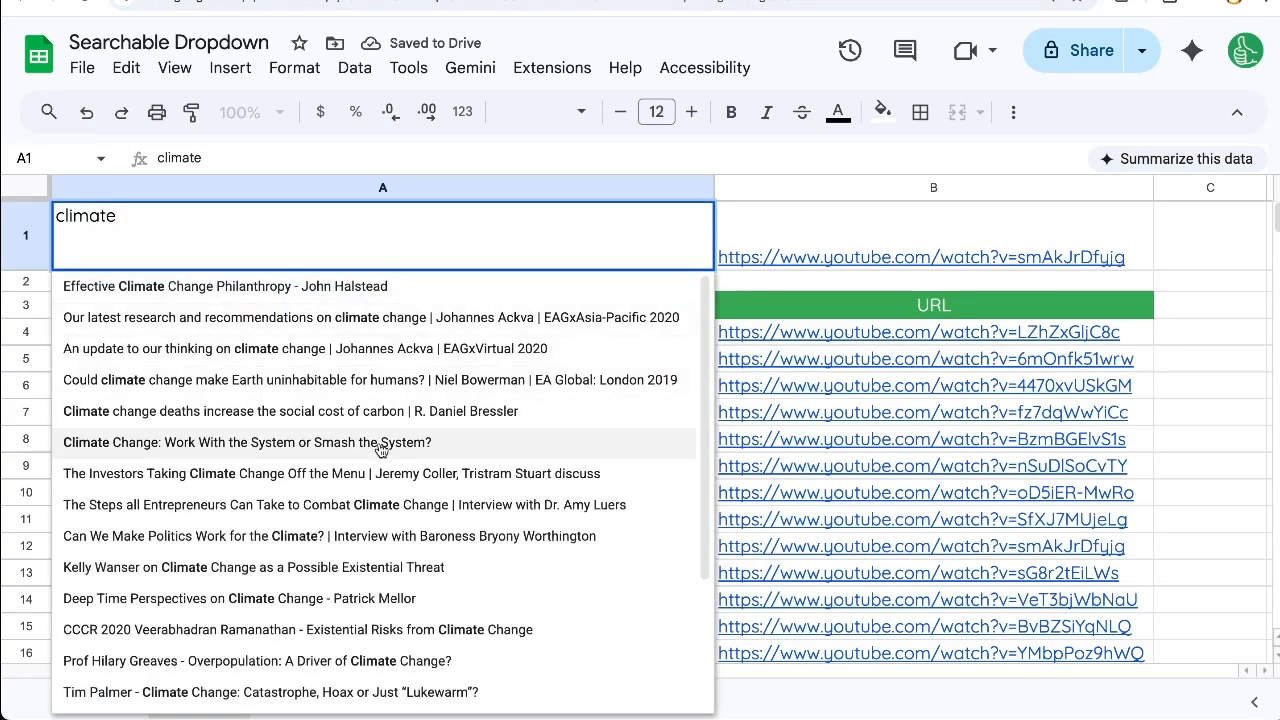
scroll(380, 450, down, 3)
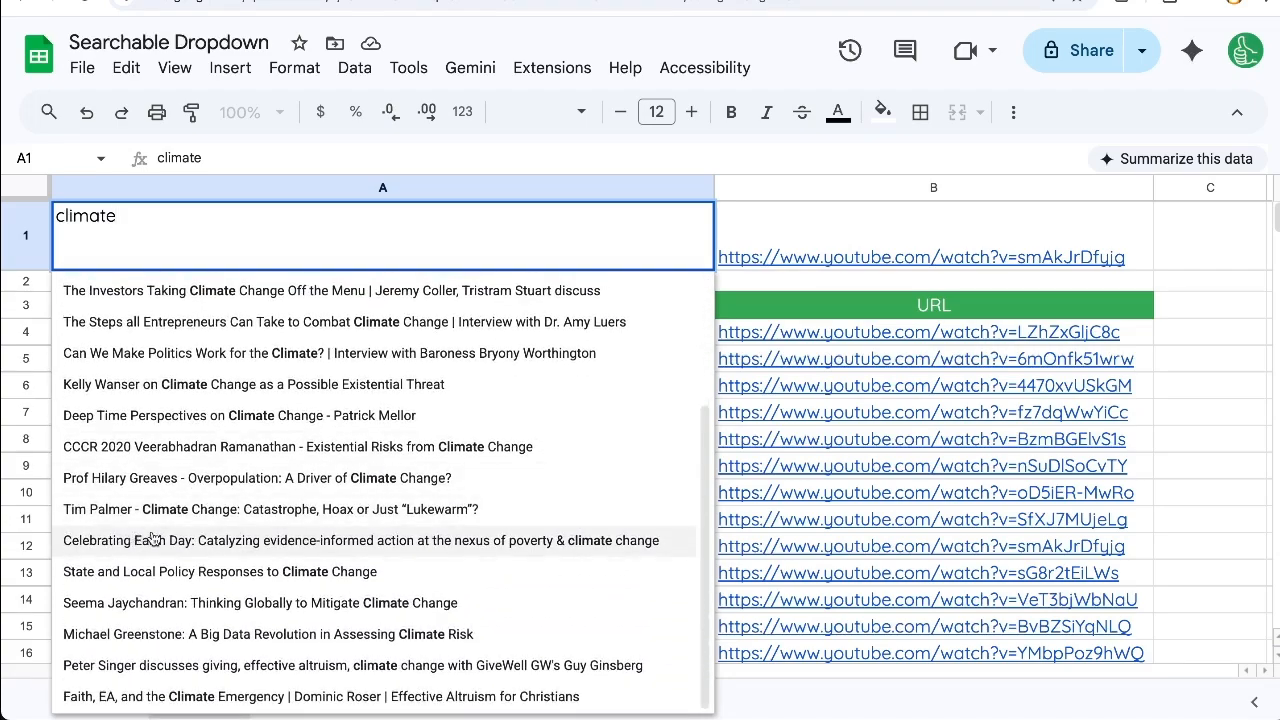
click(314, 510)
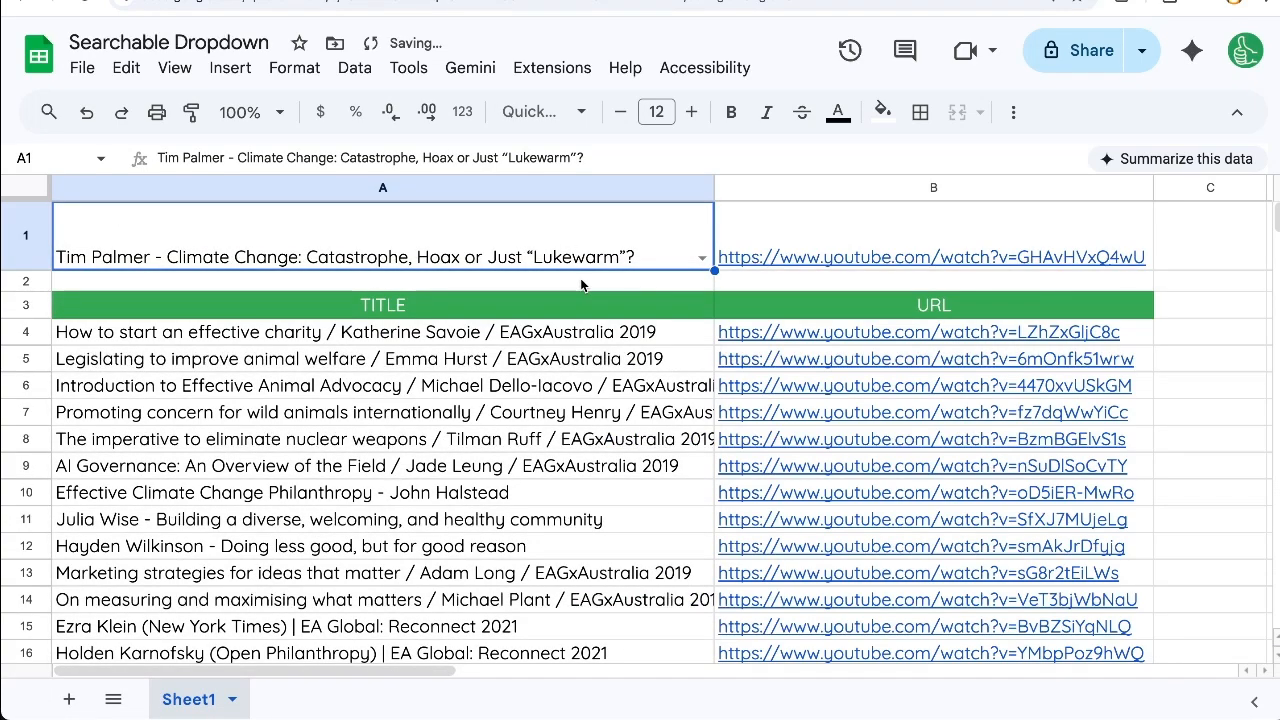